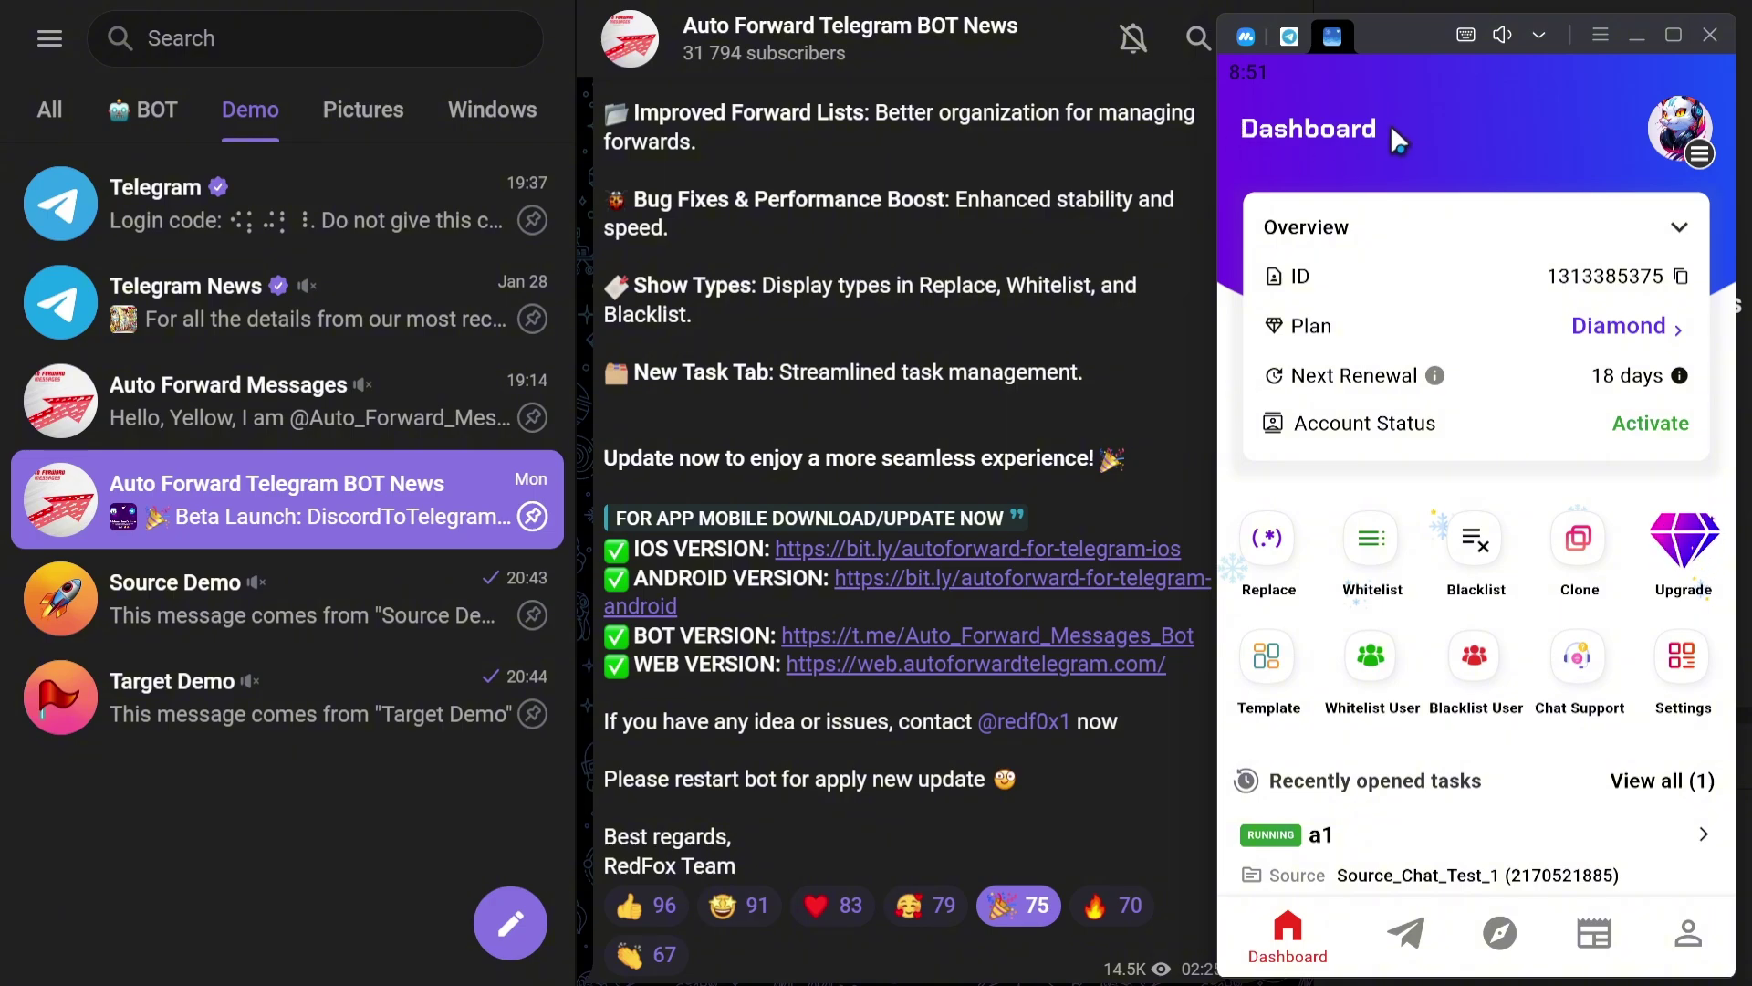
Step: Search for 'source demo' and pick Source Demo as the new clone job's source chat
click(1583, 545)
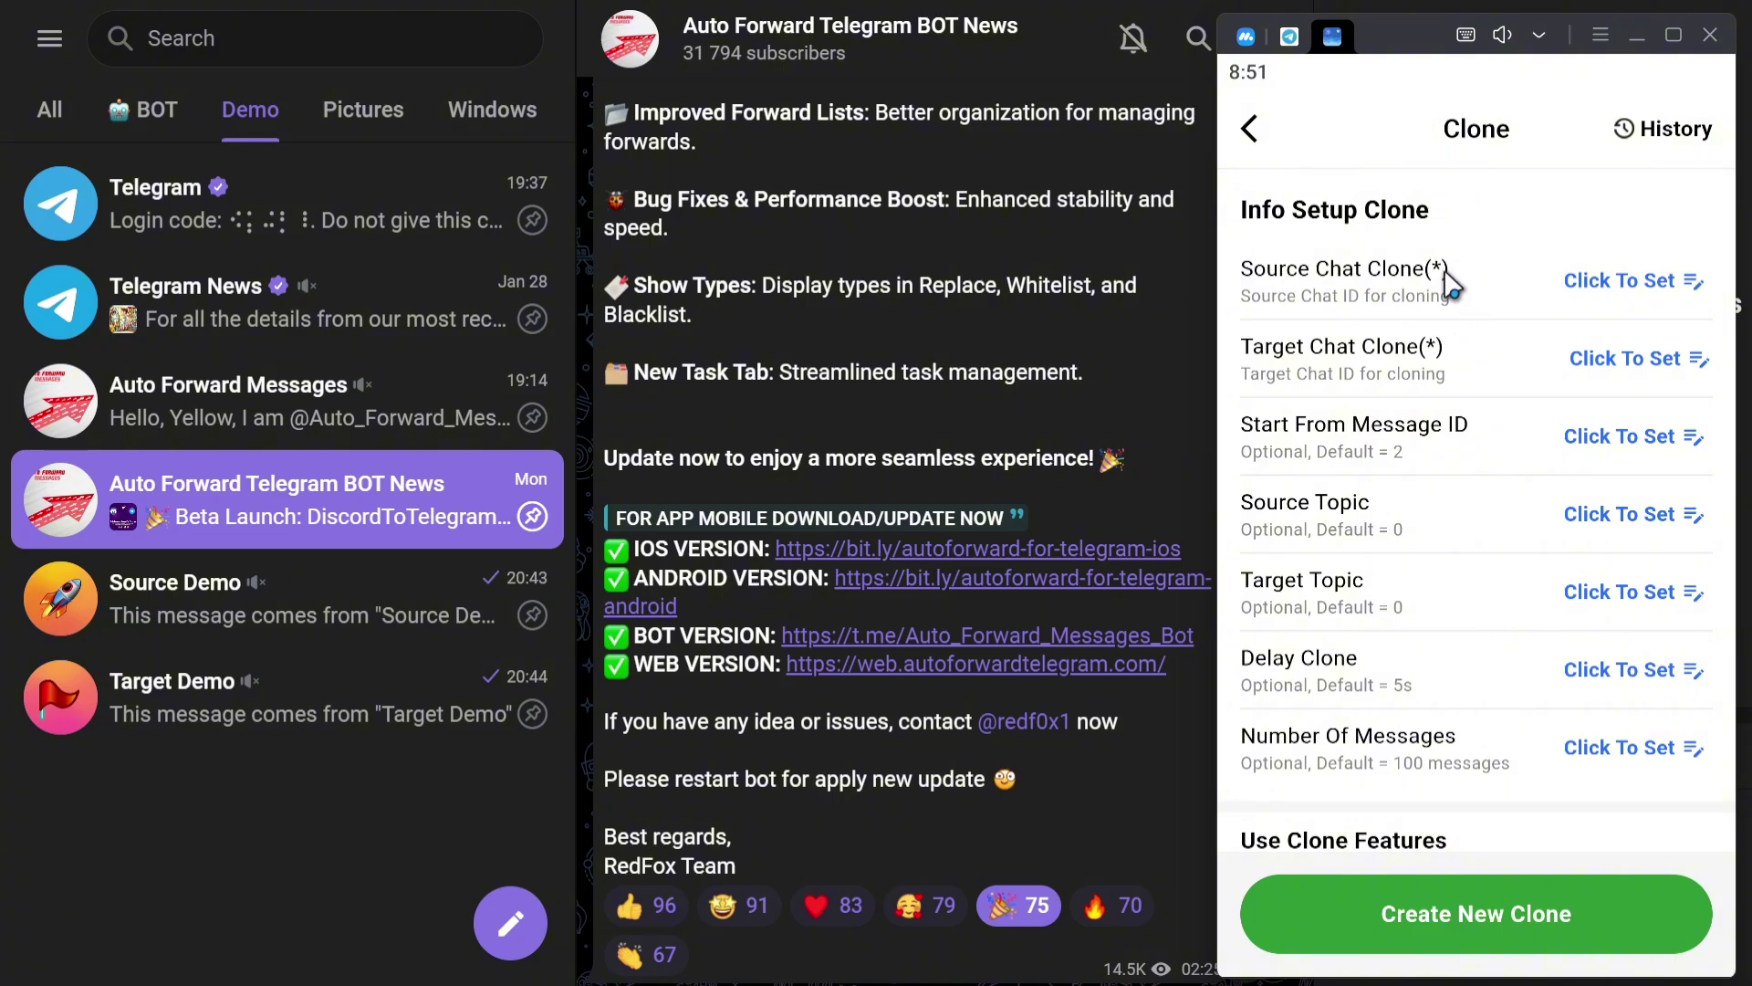
click(1640, 283)
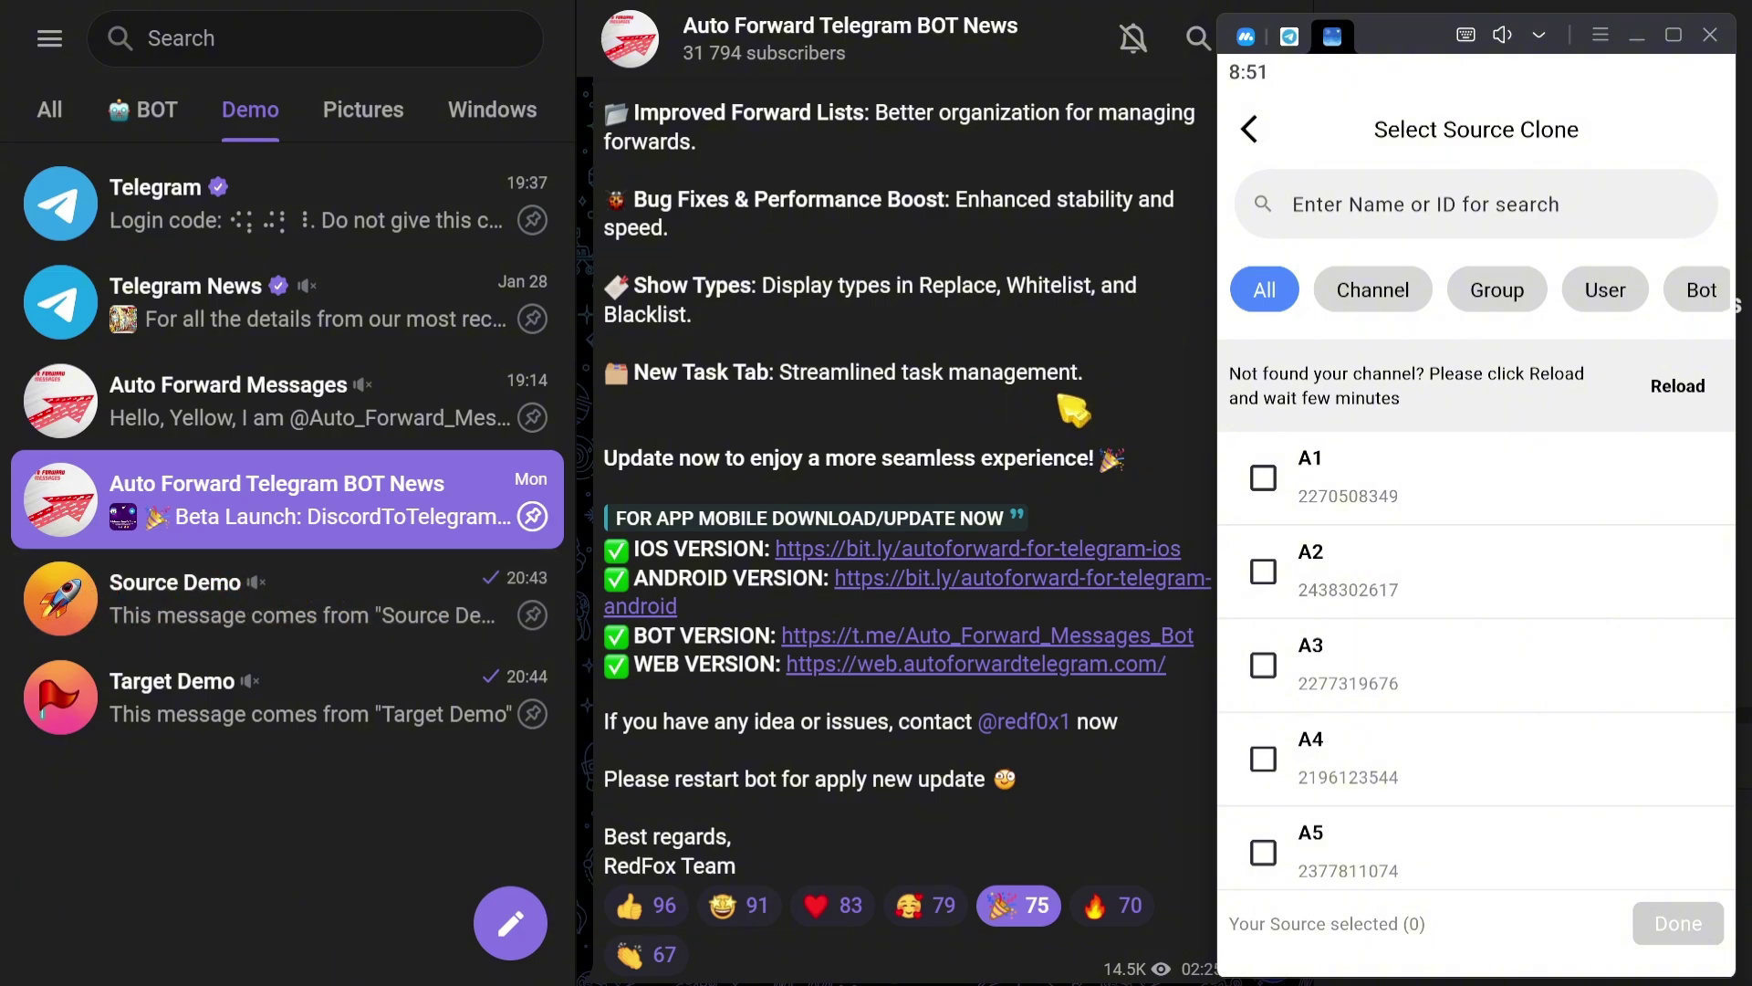
click(1374, 205)
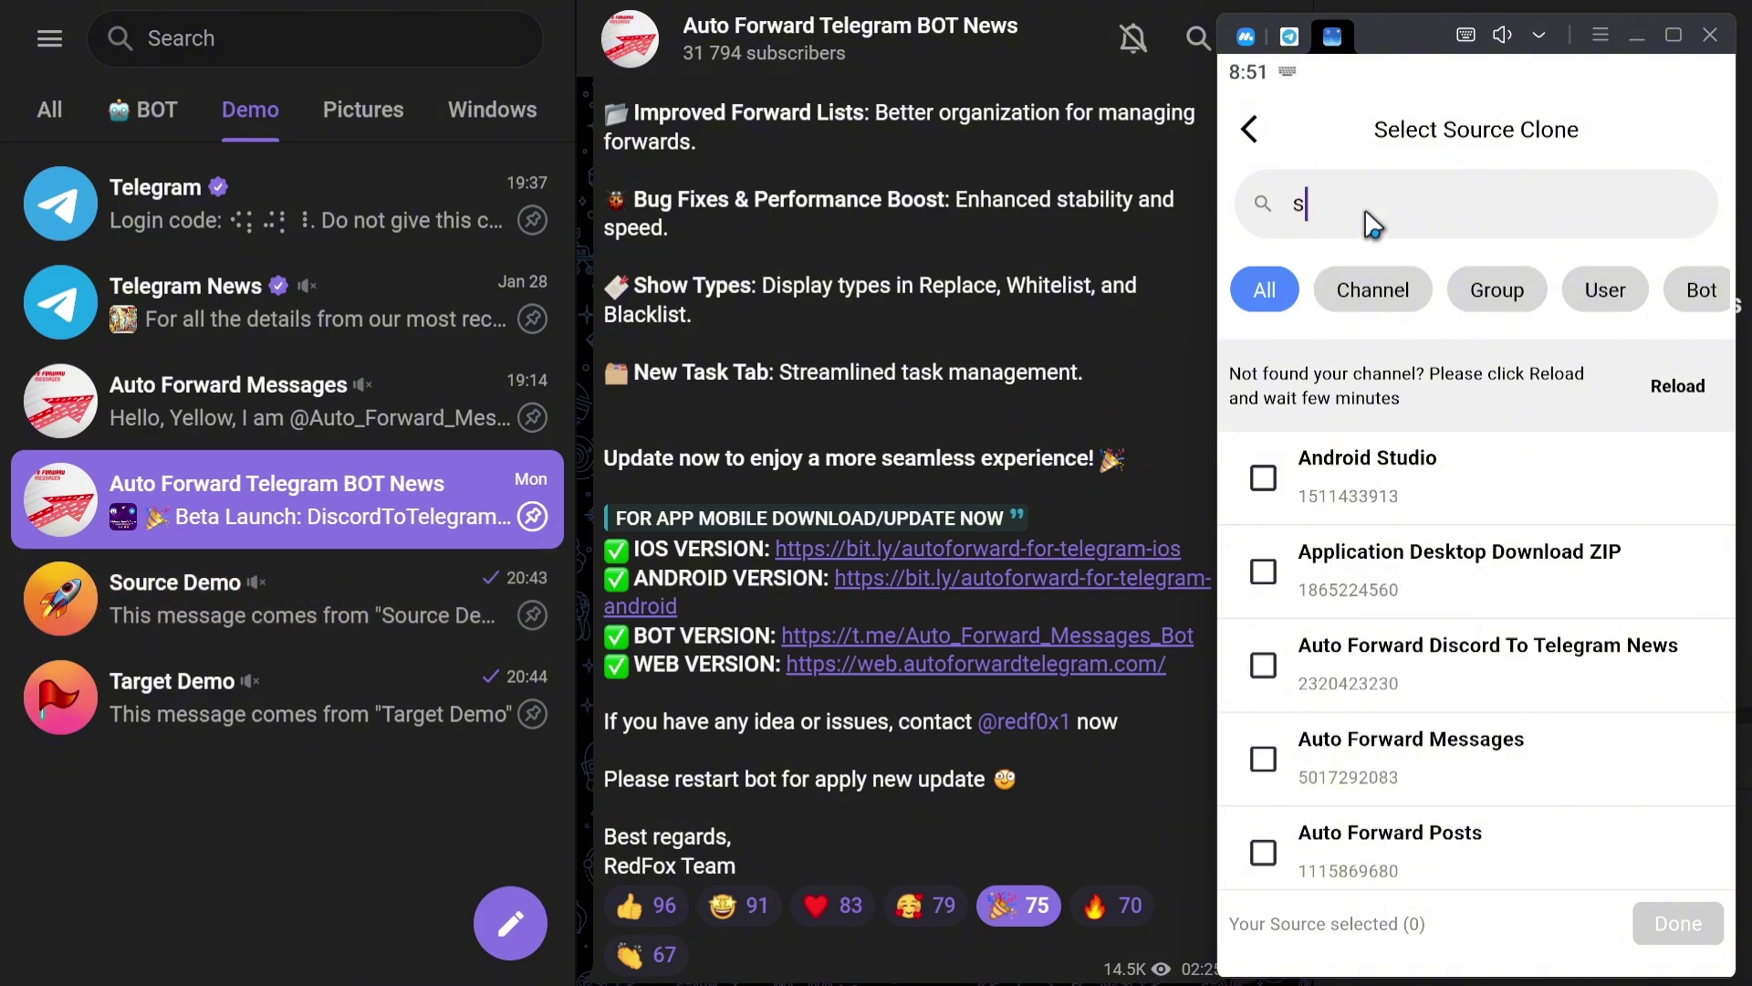
text(source demo)
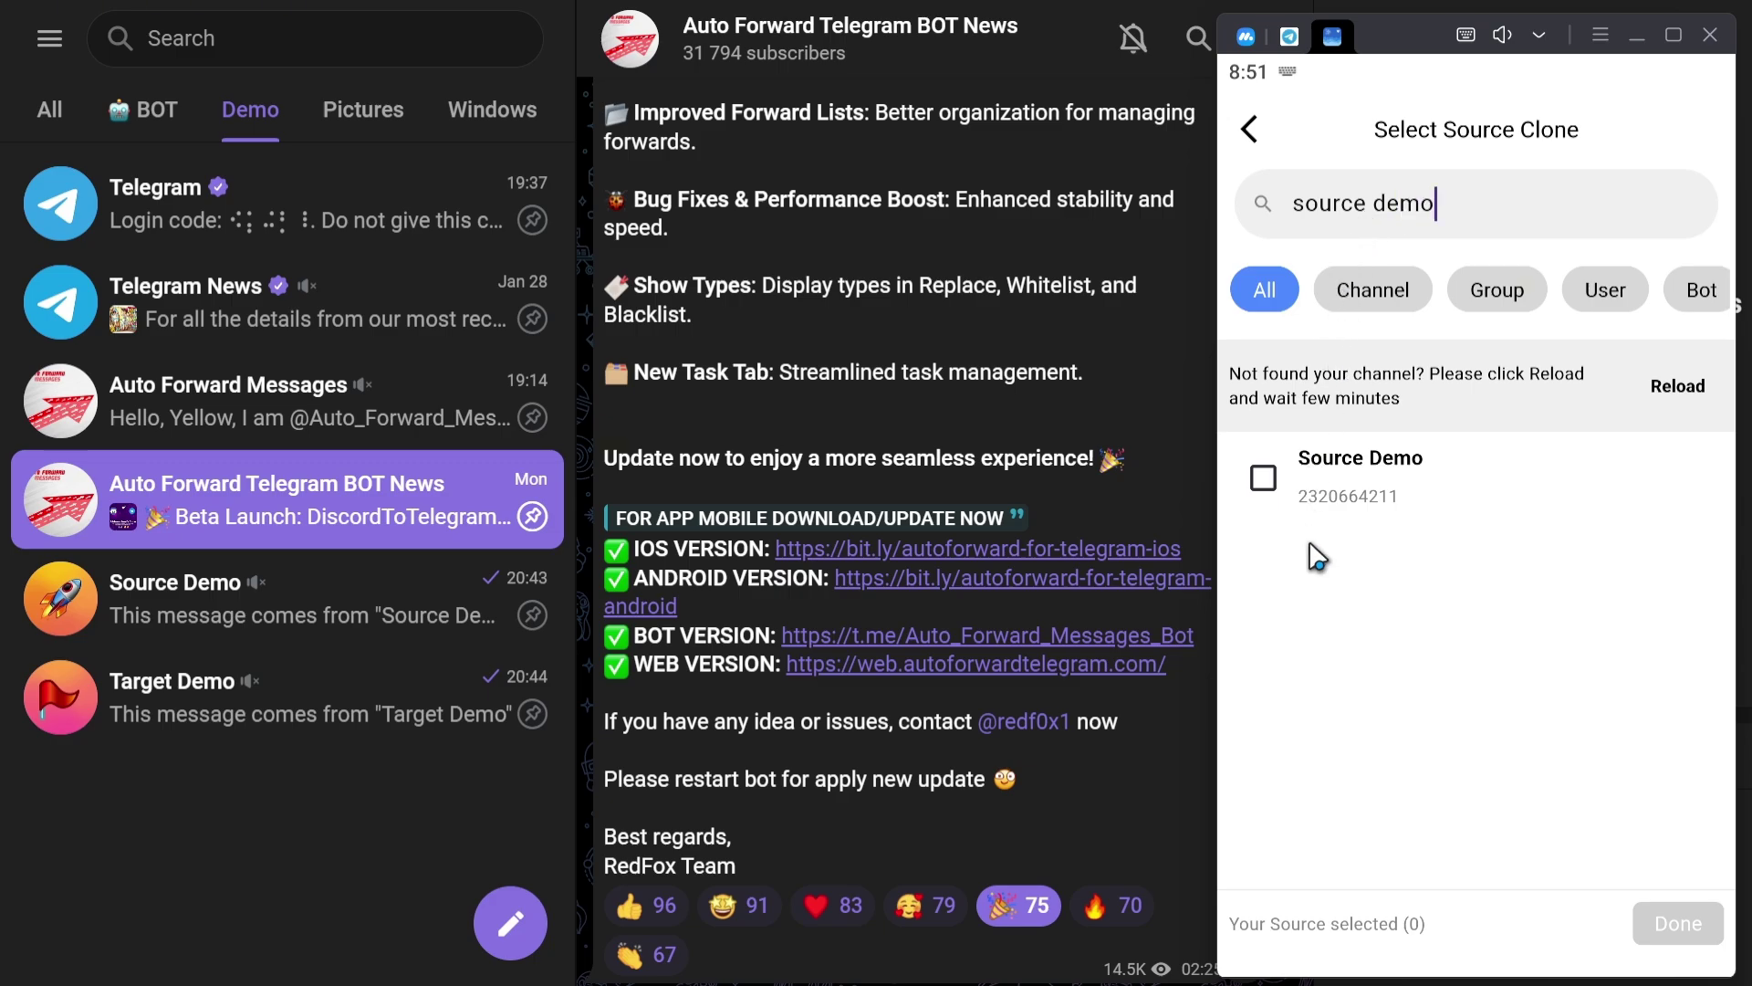
click(1264, 479)
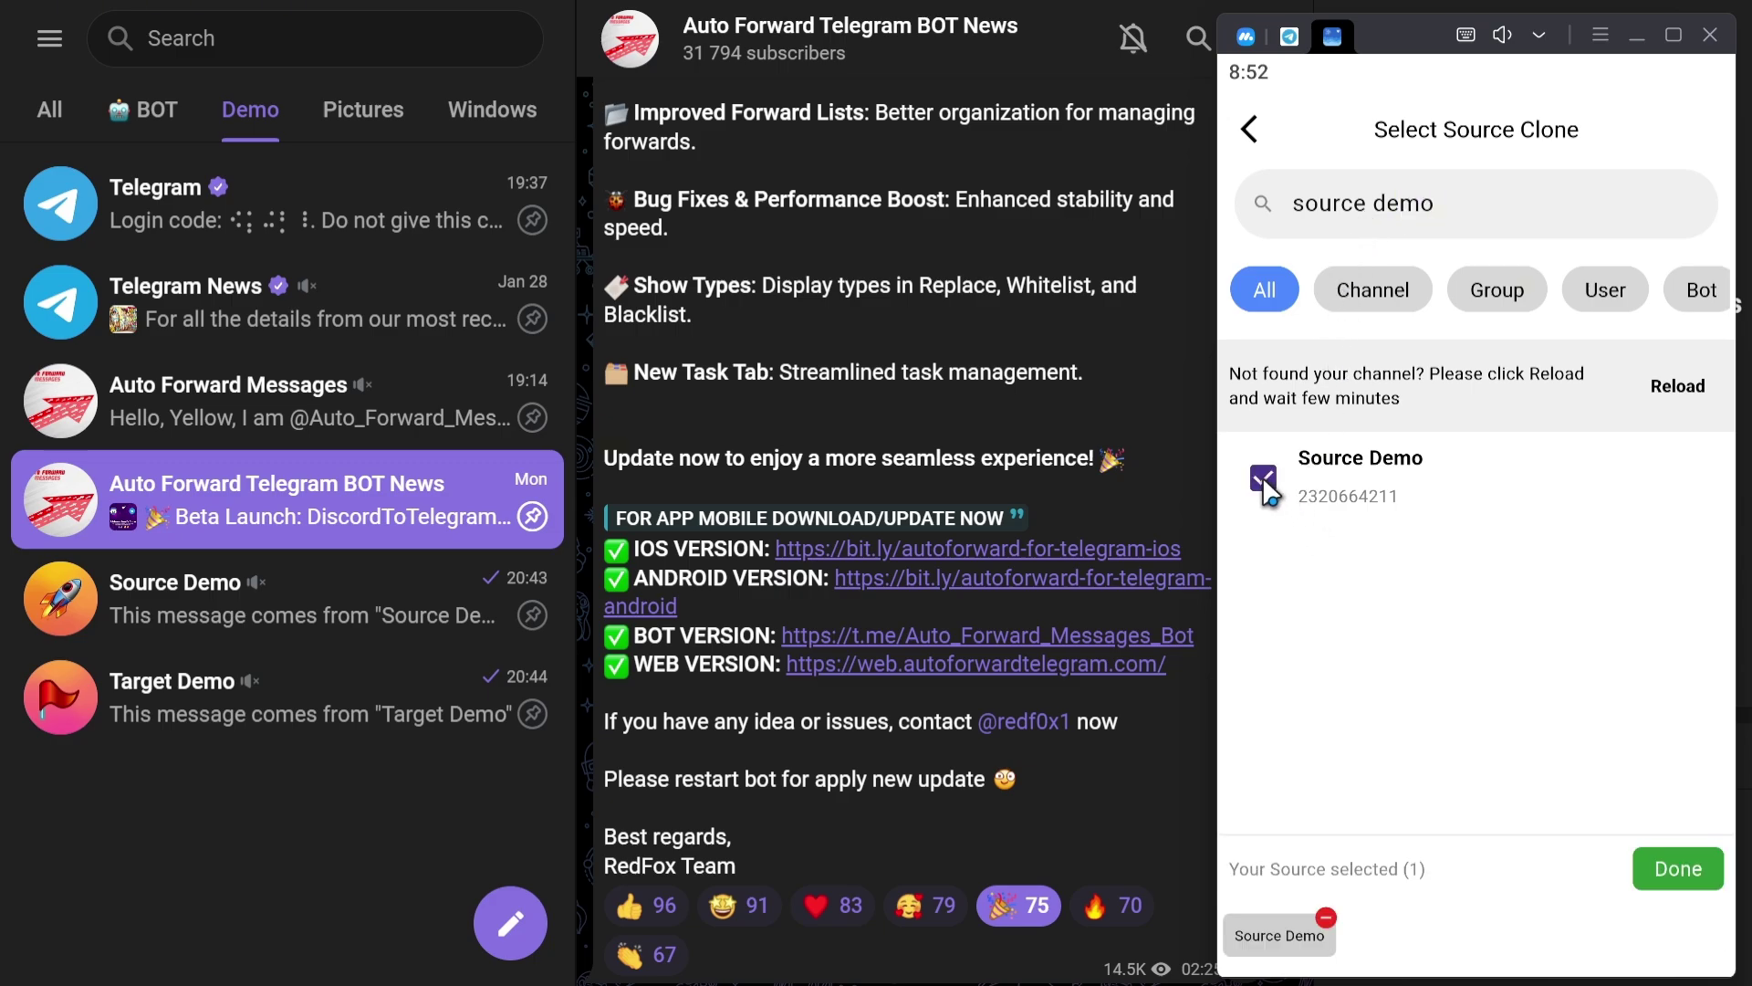
click(1673, 867)
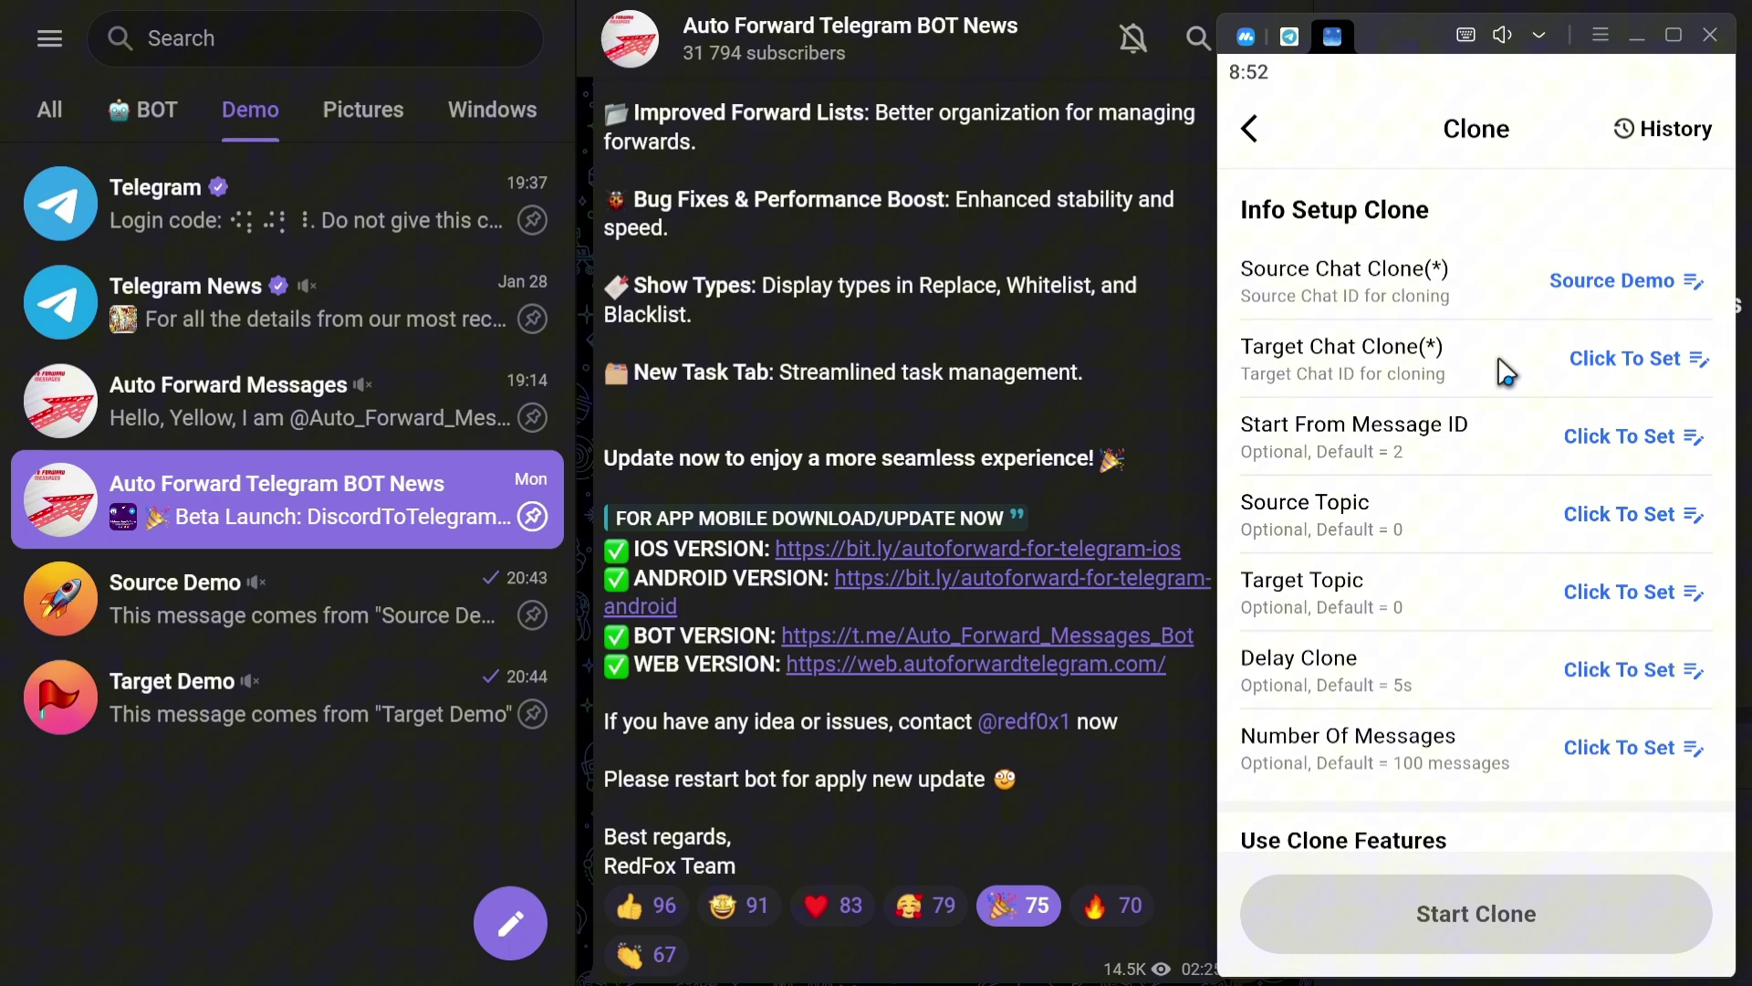
Step: Search for 'target demo' and pick Target Demo as the clone's target chat
click(1645, 373)
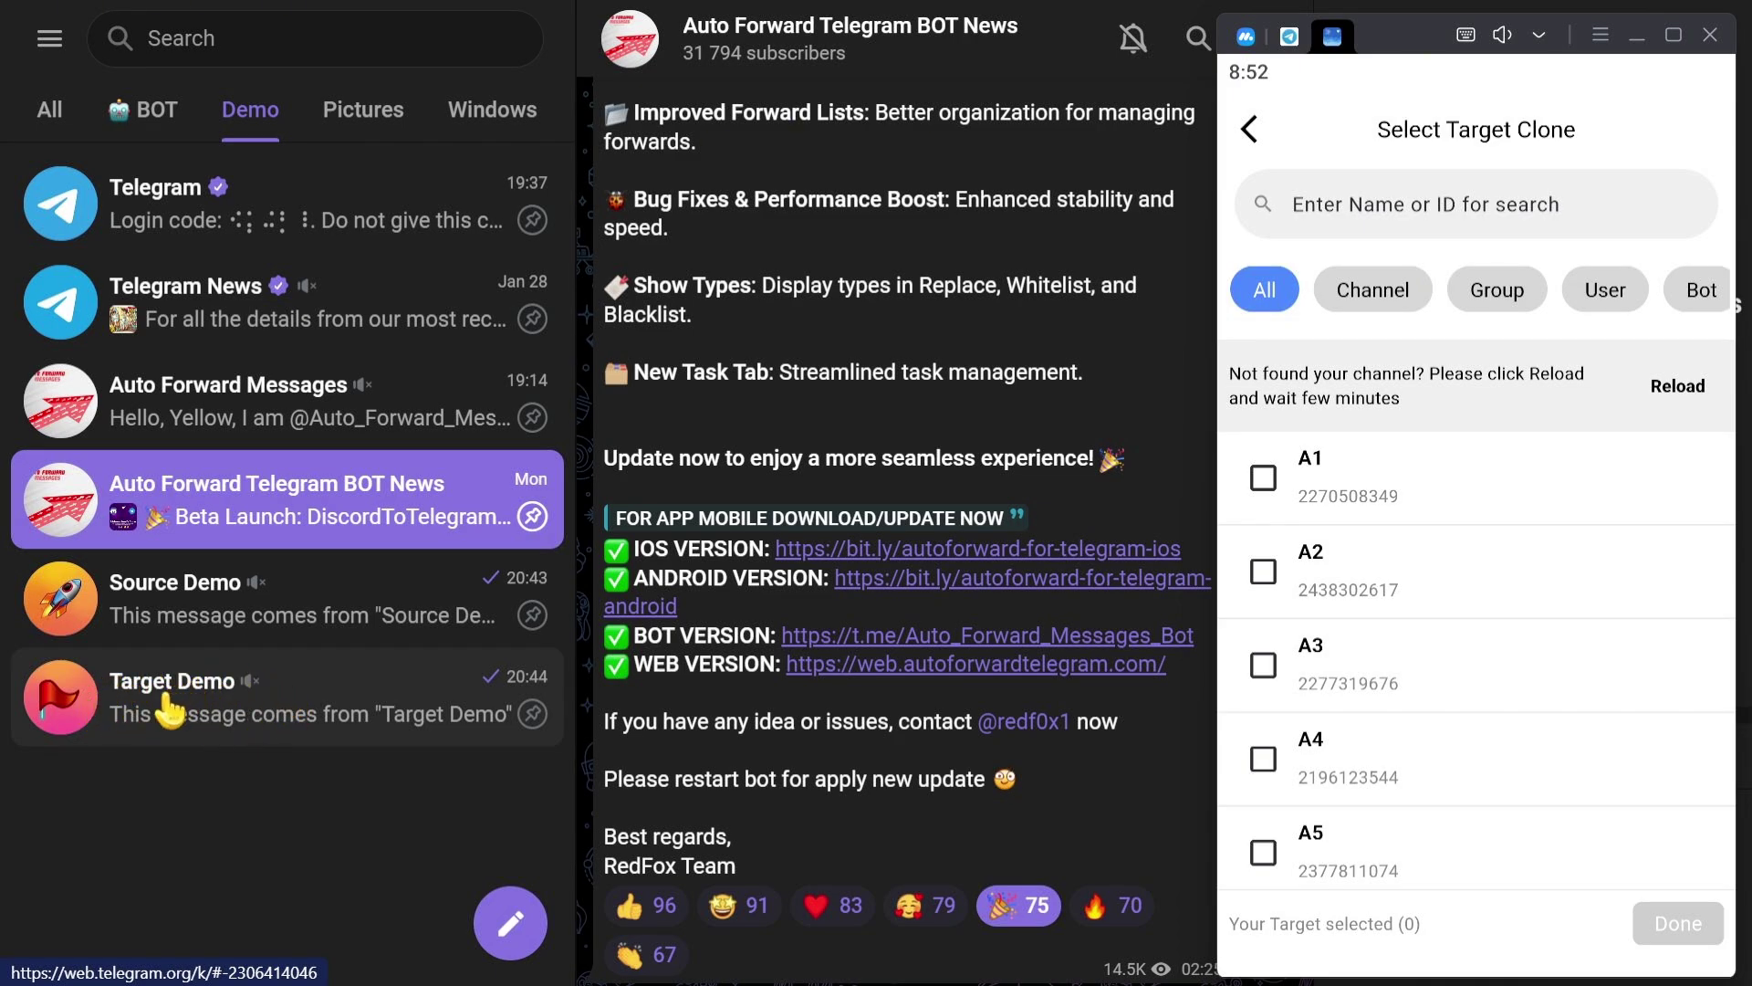
click(1391, 206)
text(ta)
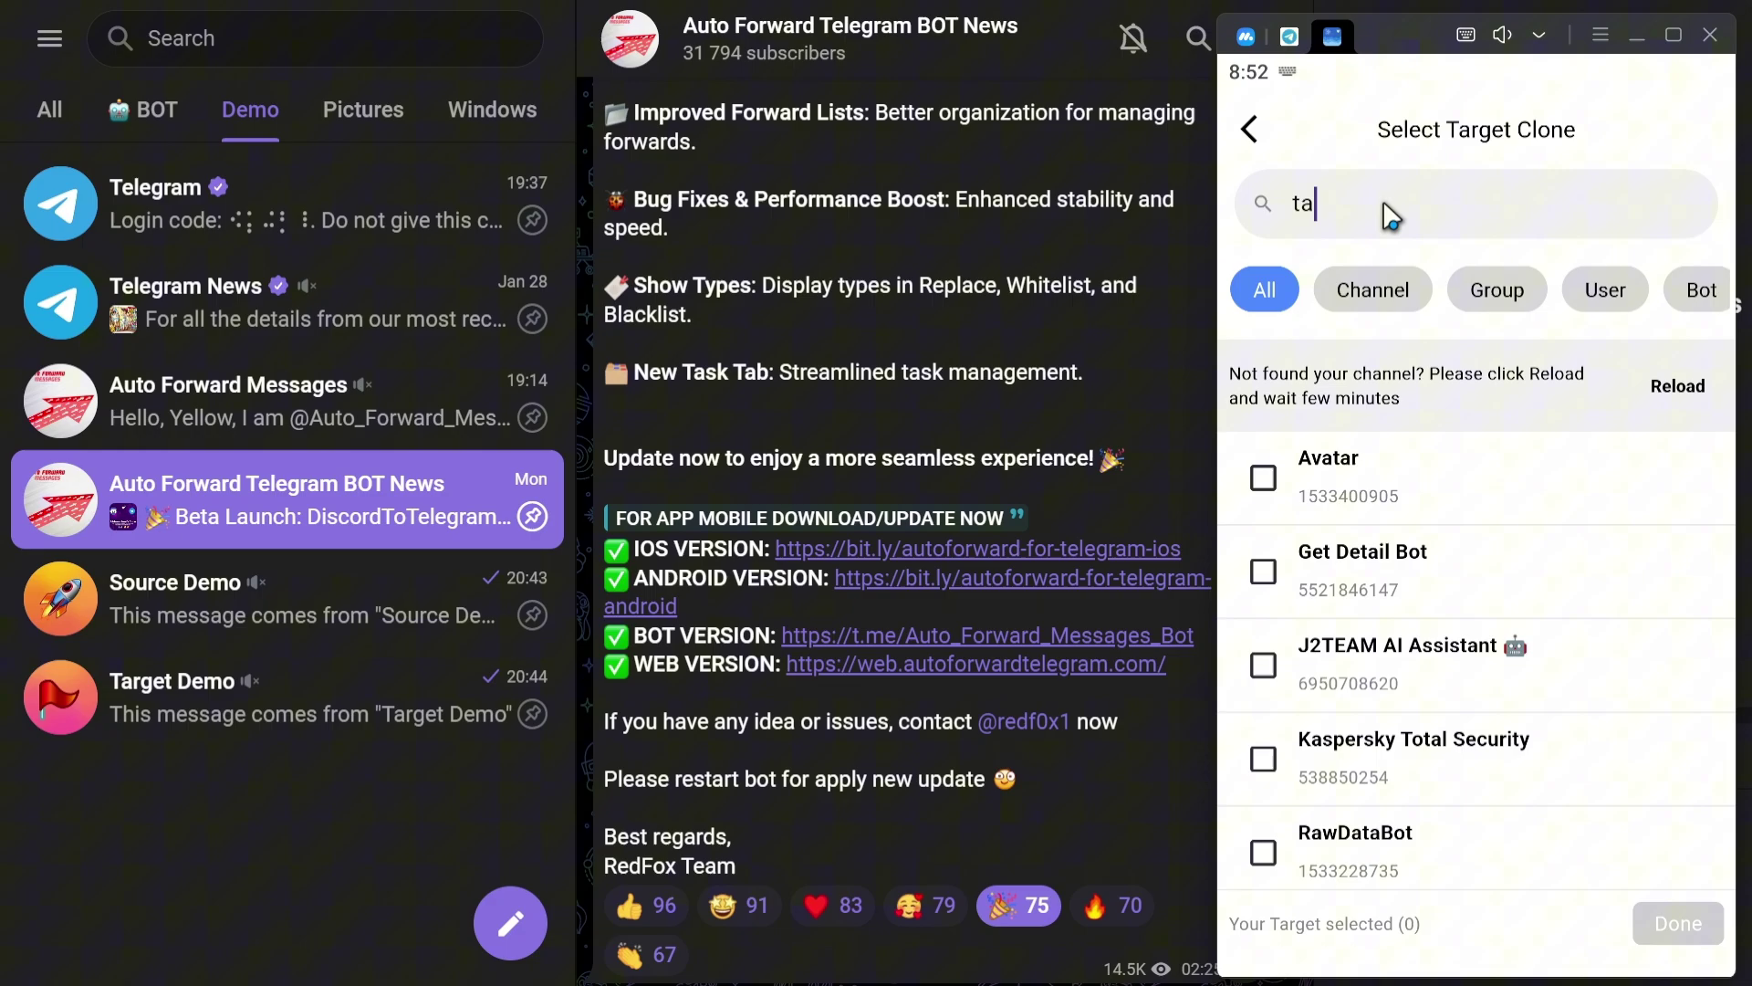
text(rget demo)
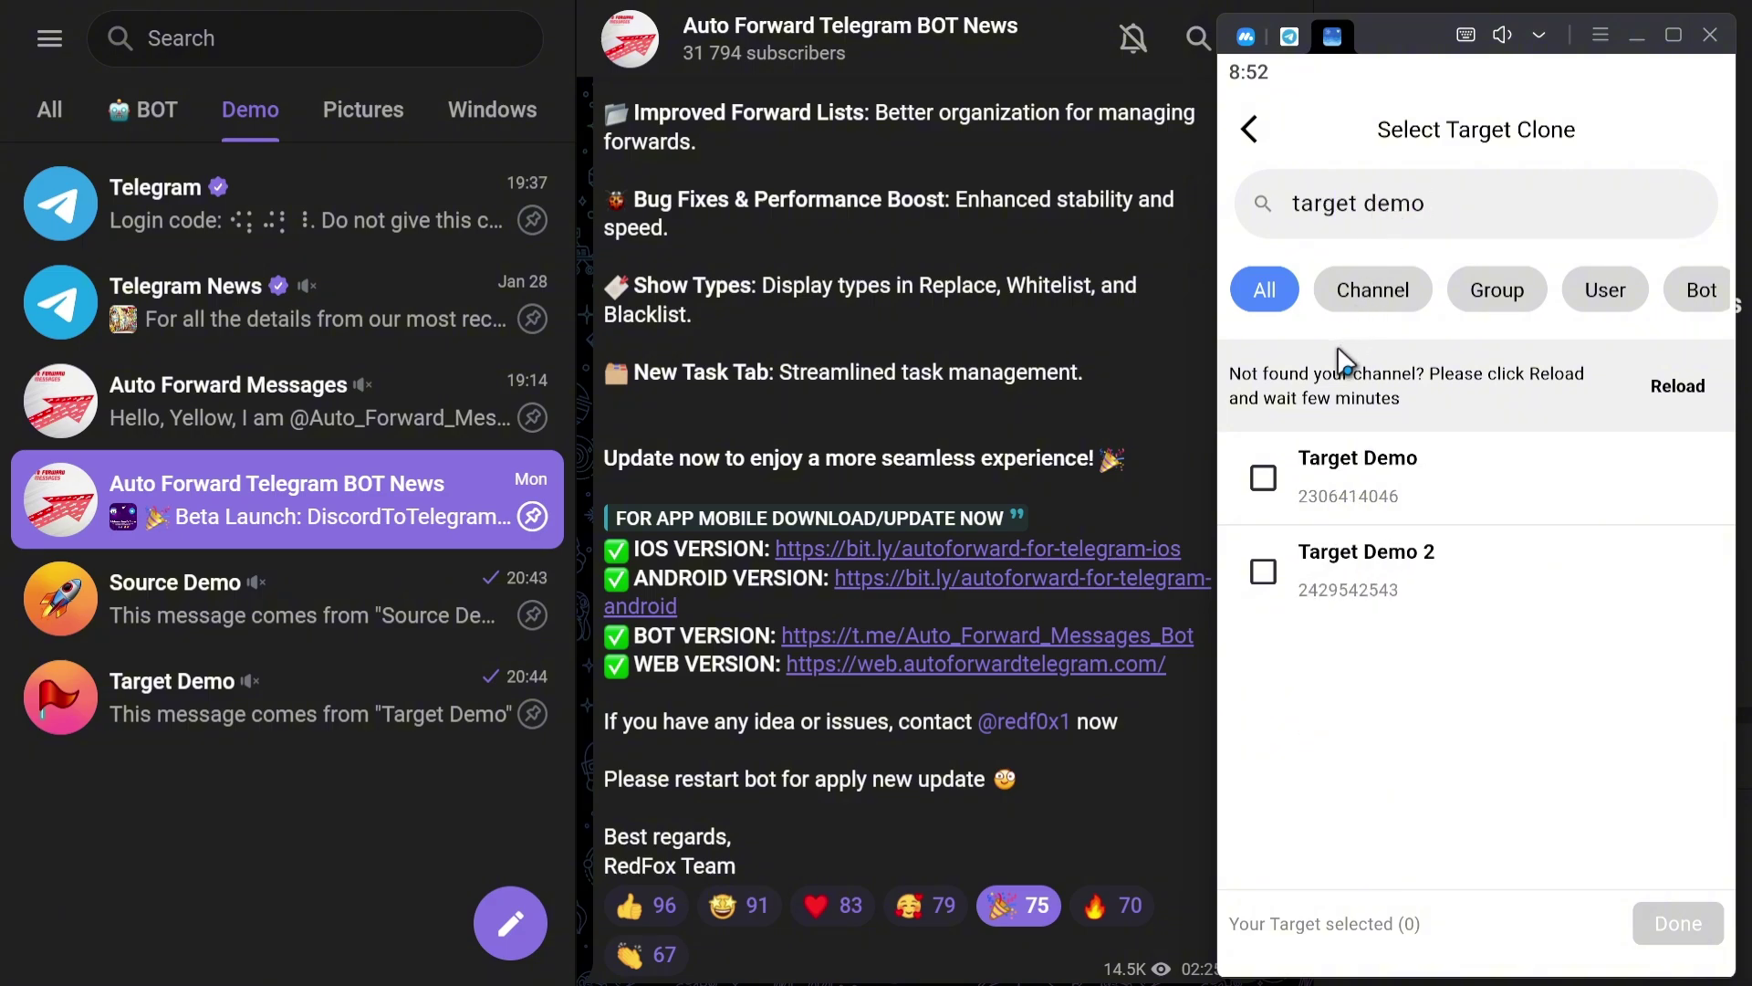
click(1264, 476)
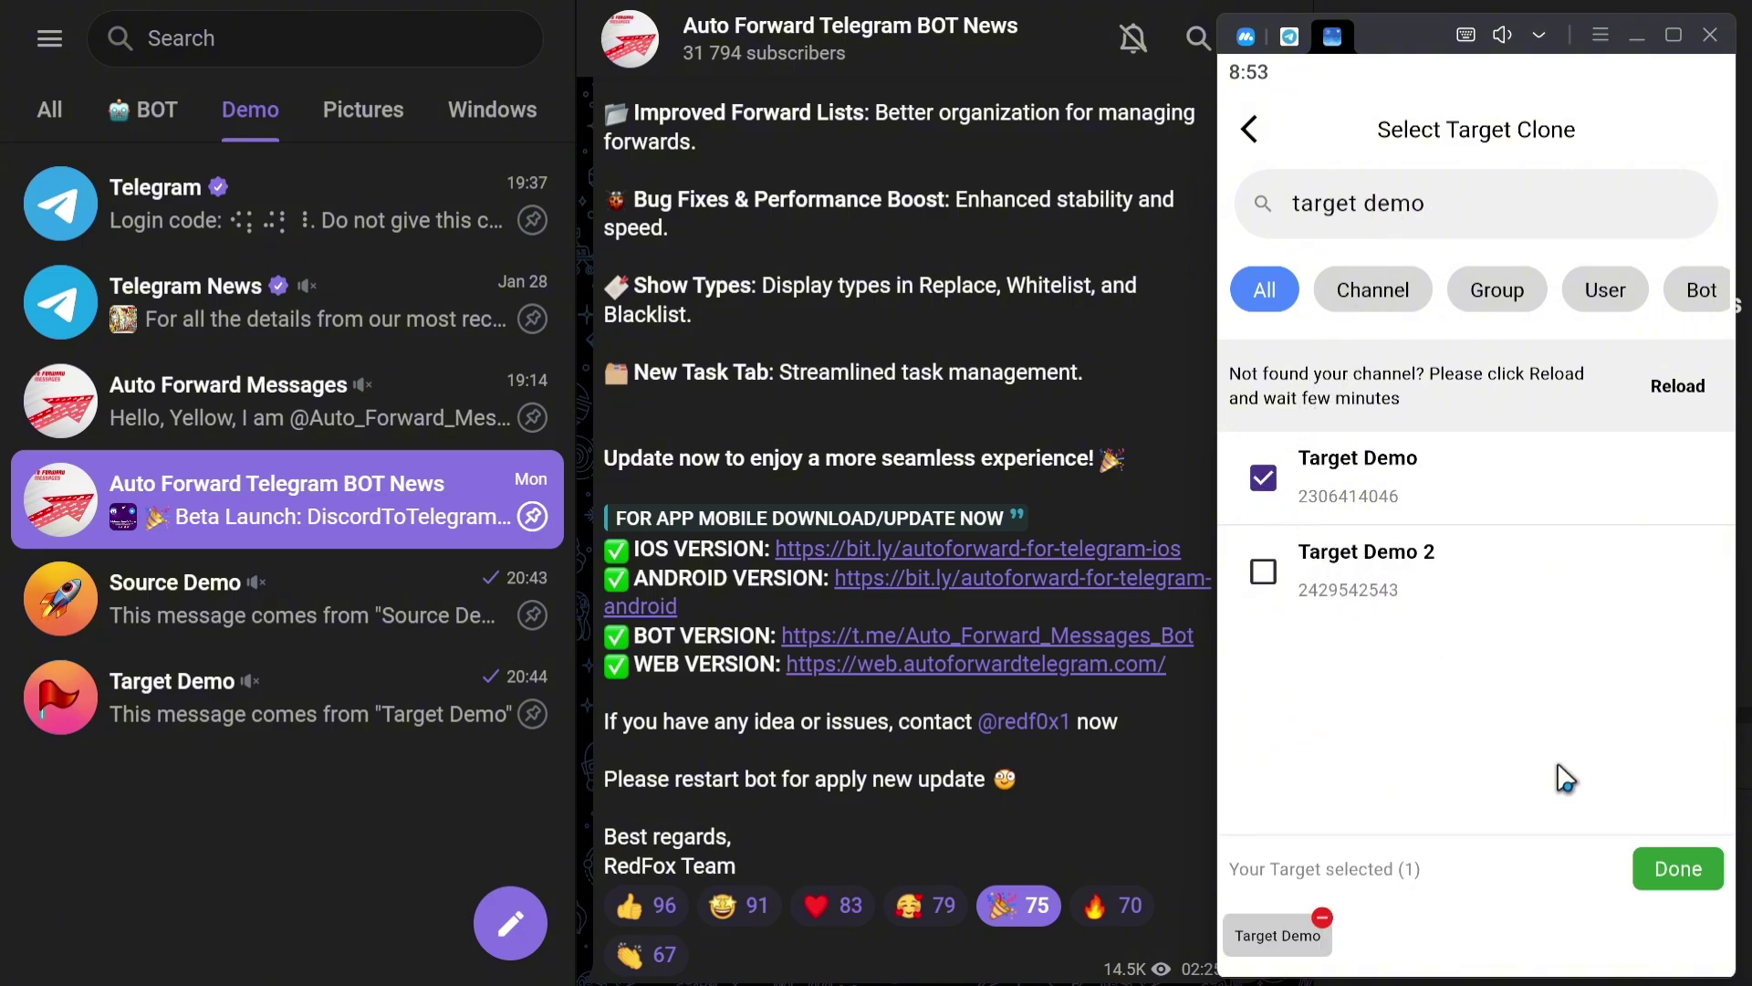
click(1673, 866)
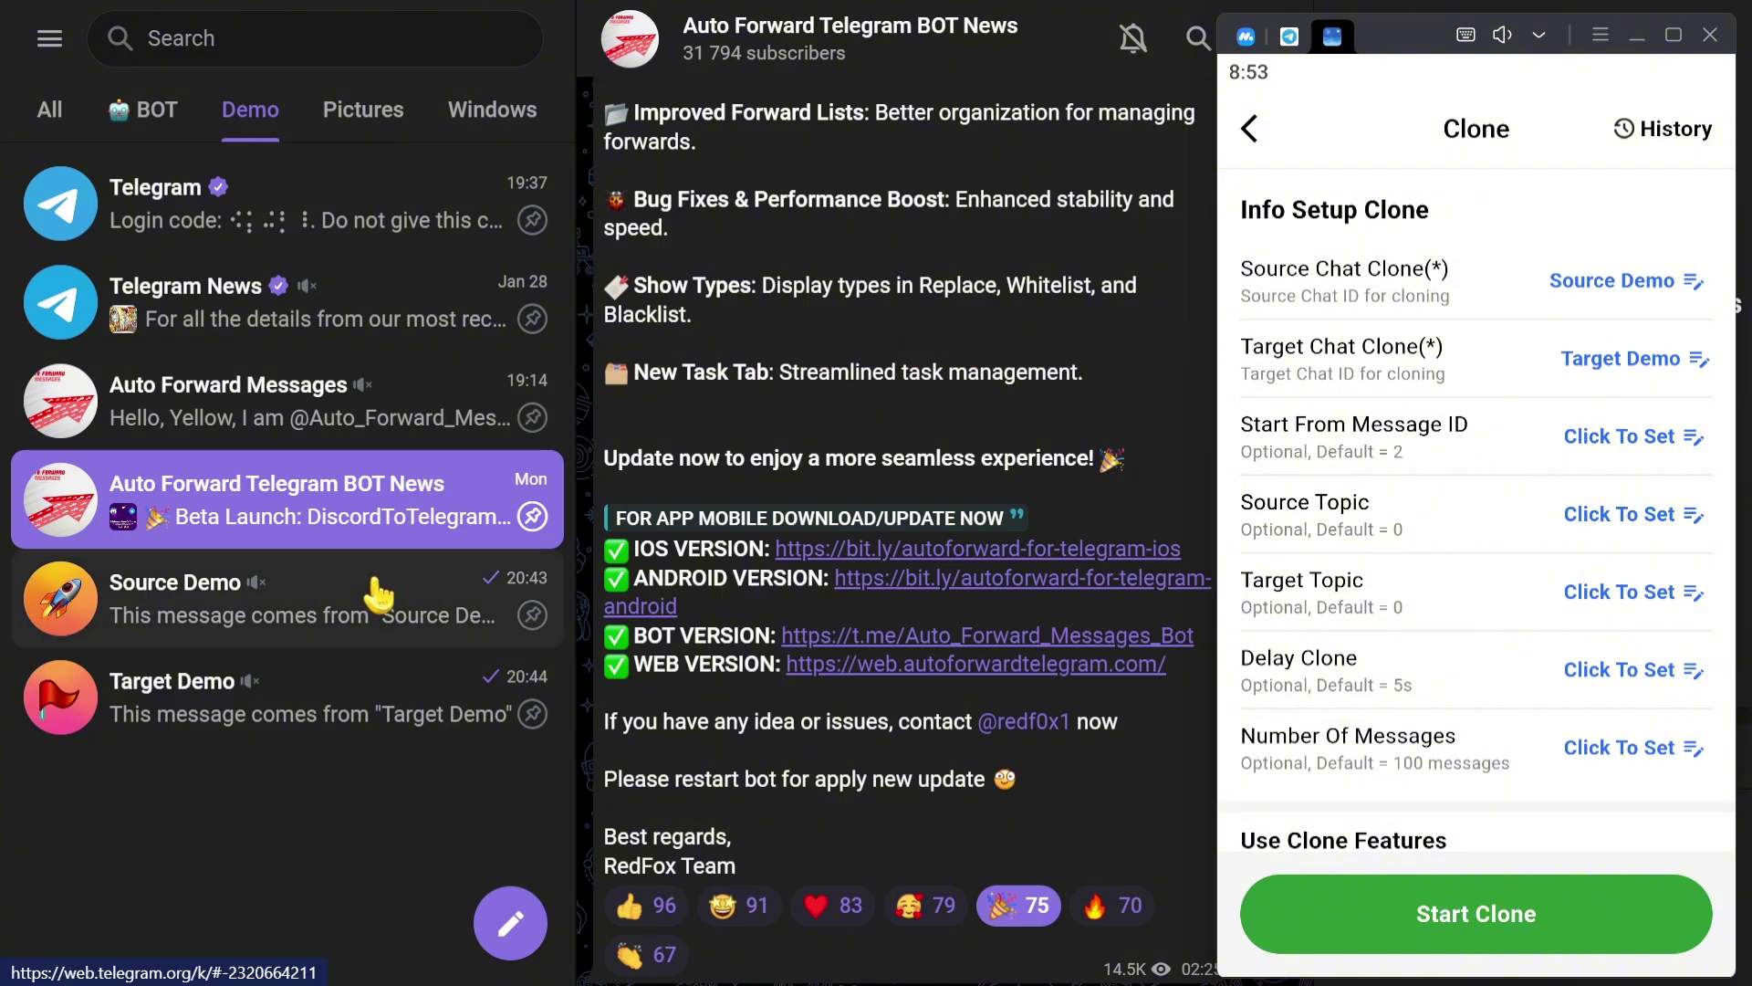
Step: Paste message 5's link from Source Demo into the message box and highlight its ID 8
click(377, 615)
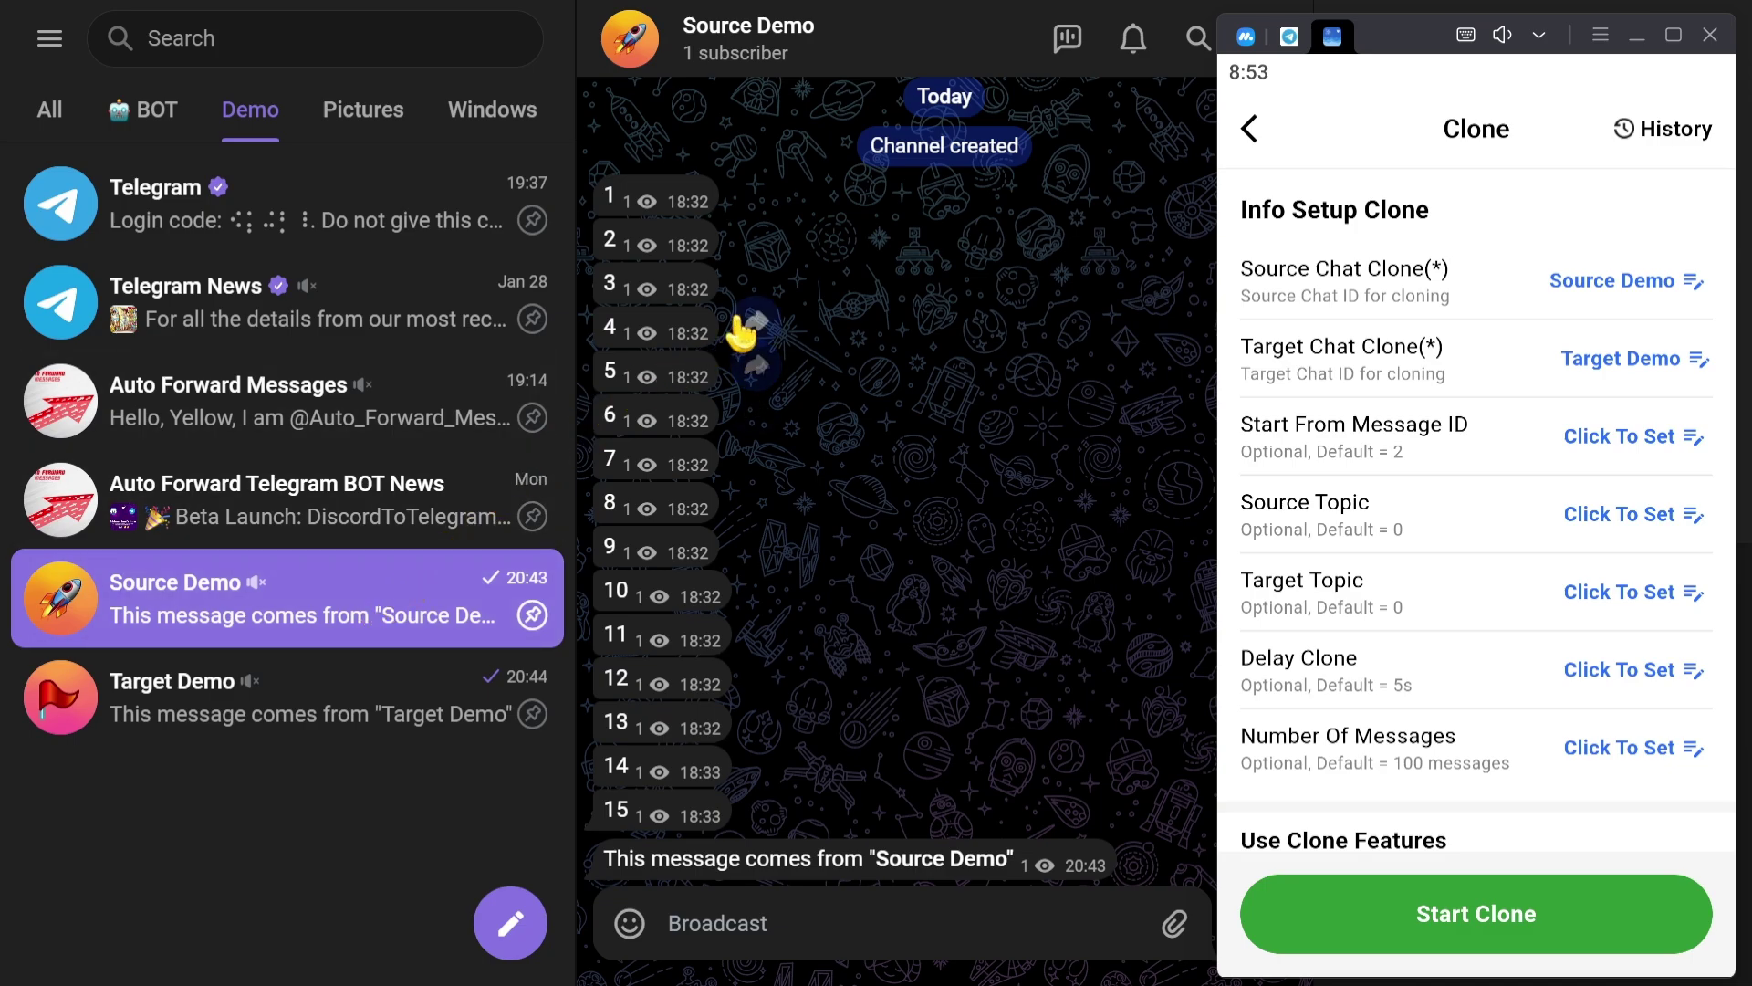
mouse_move(650, 378)
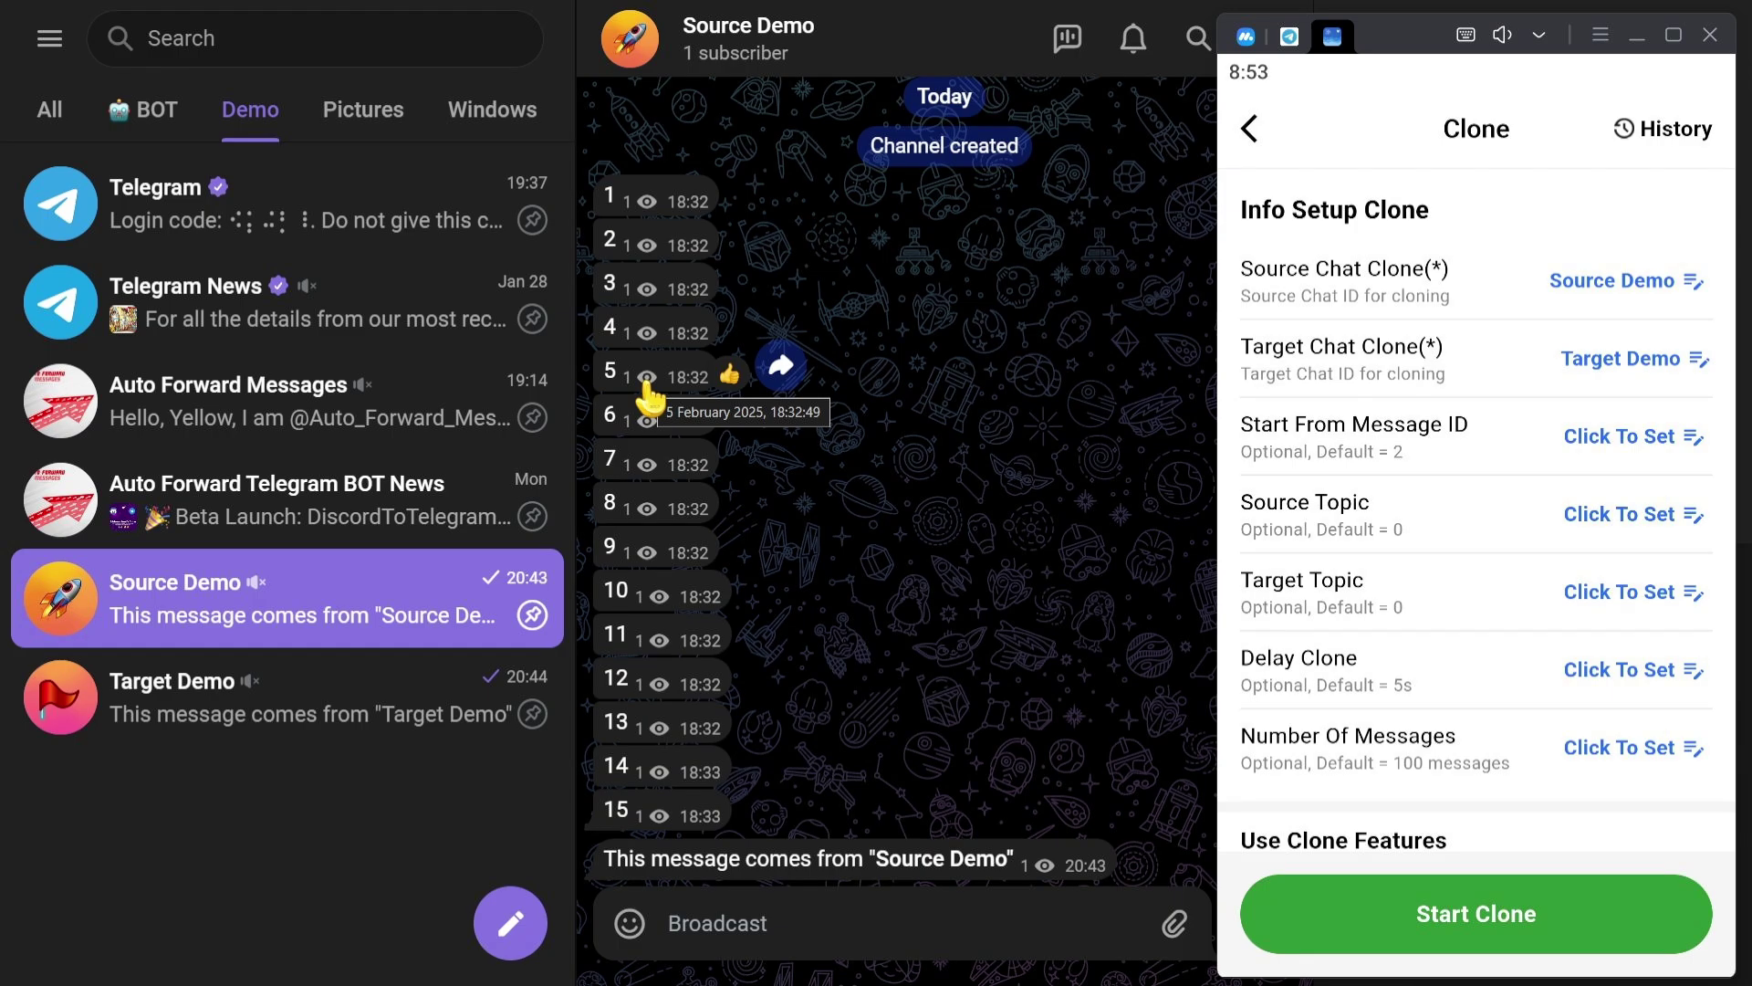
right_click(650, 391)
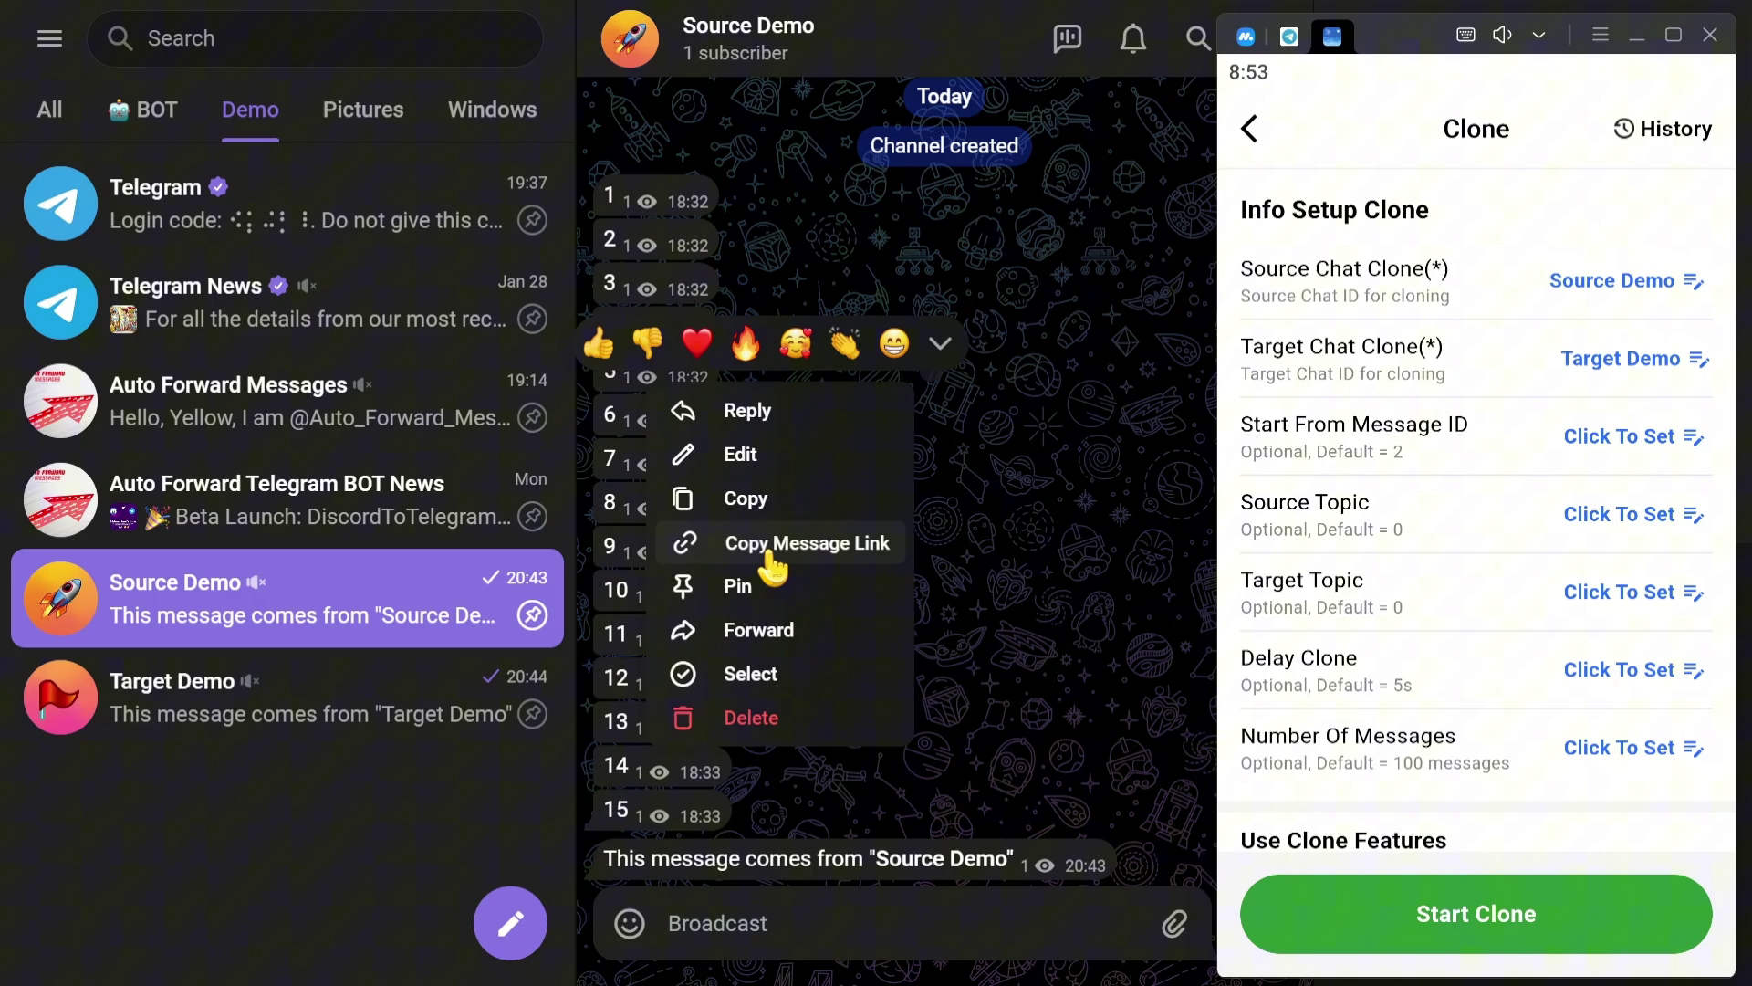
click(788, 543)
click(758, 922)
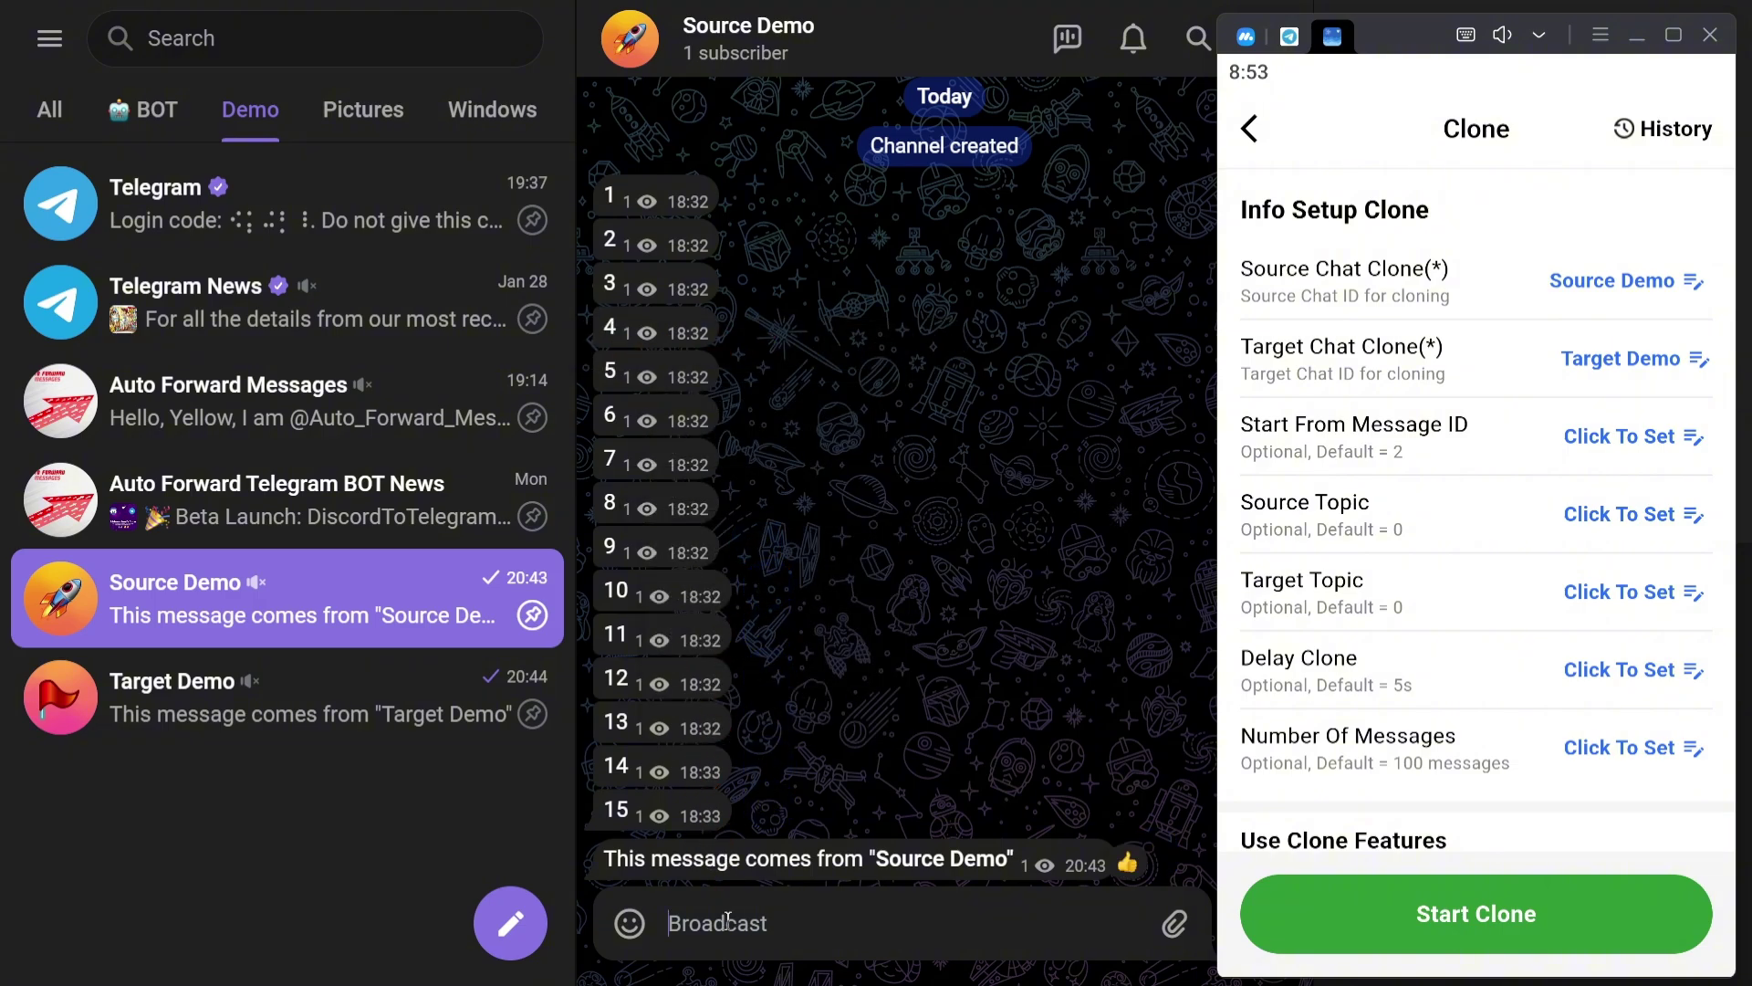
key(ctrl+v)
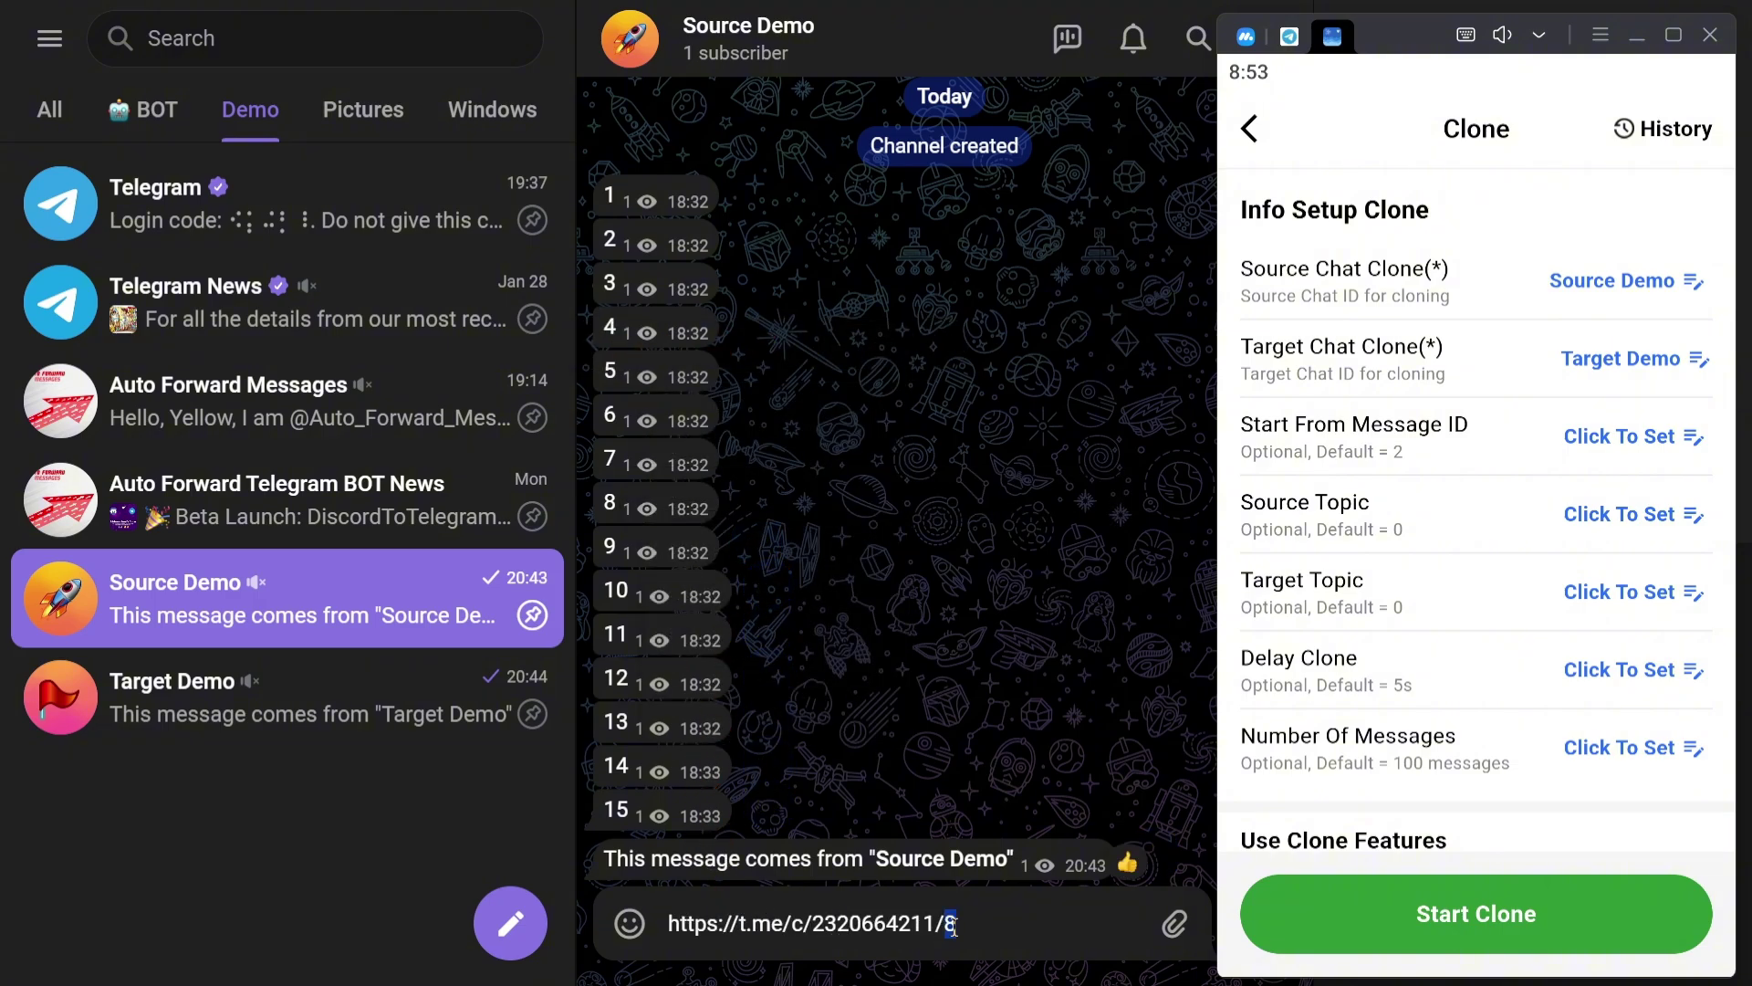
drag(958, 924, 944, 923)
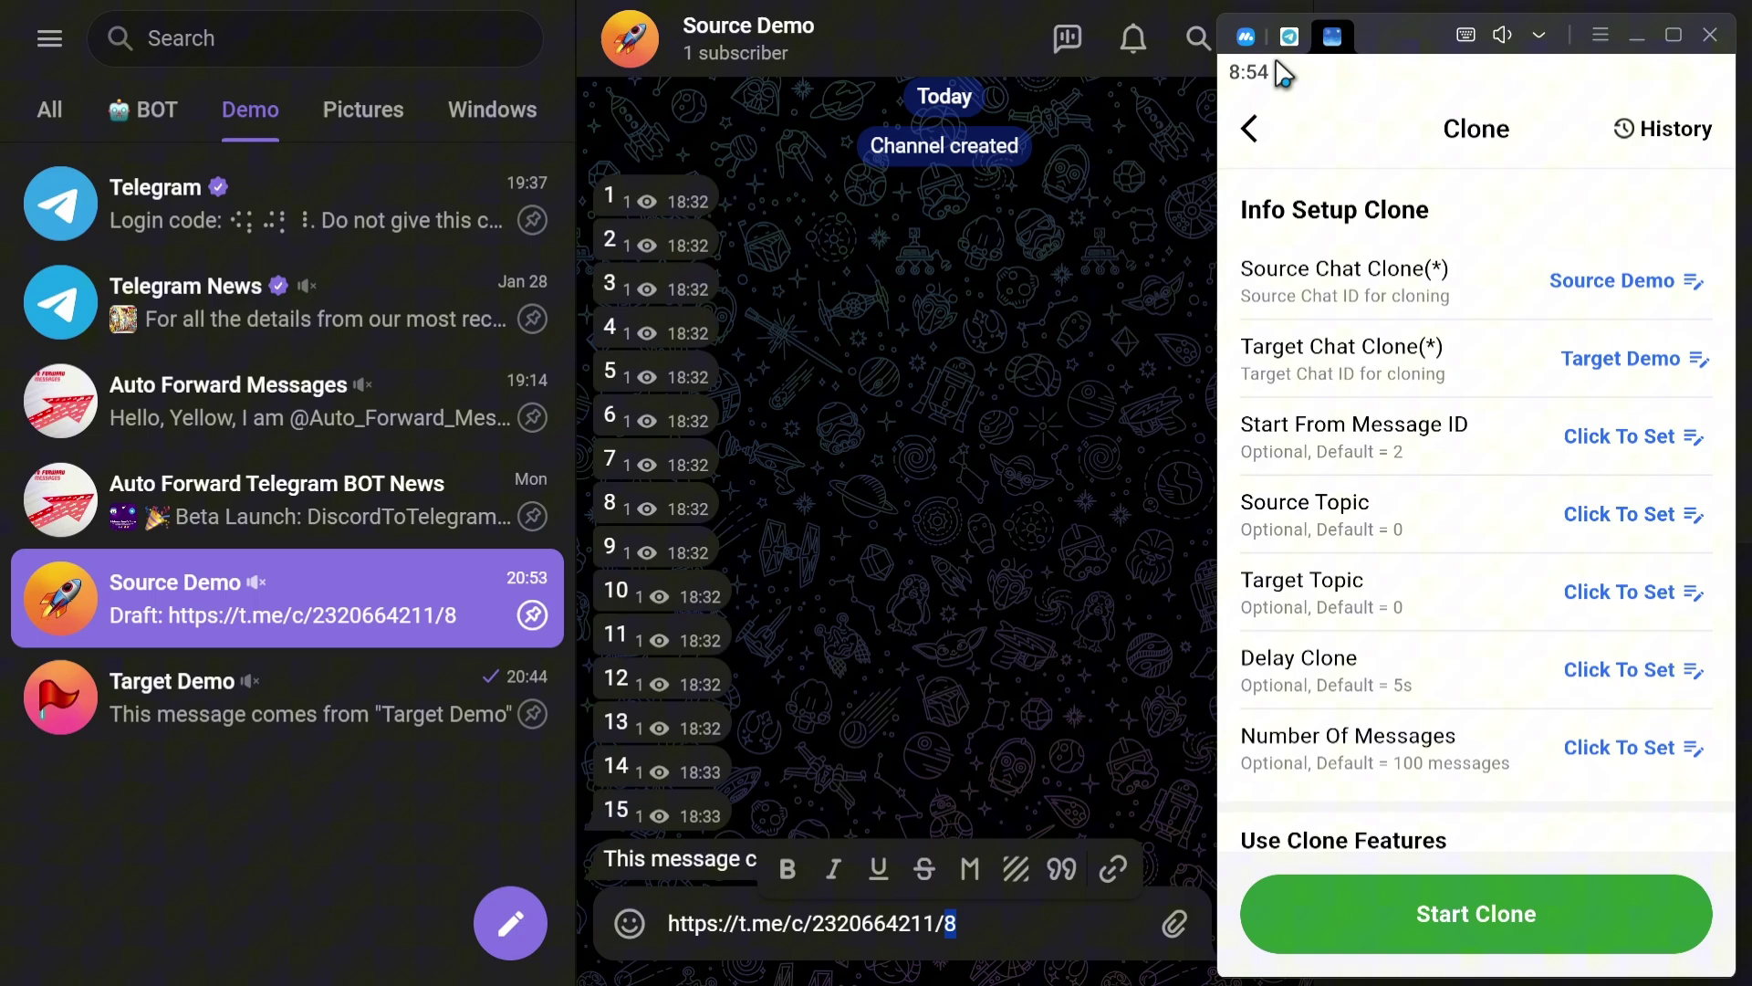
Step: Delete the Source Demo draft link and view message 5's share link ending in 8
click(1289, 37)
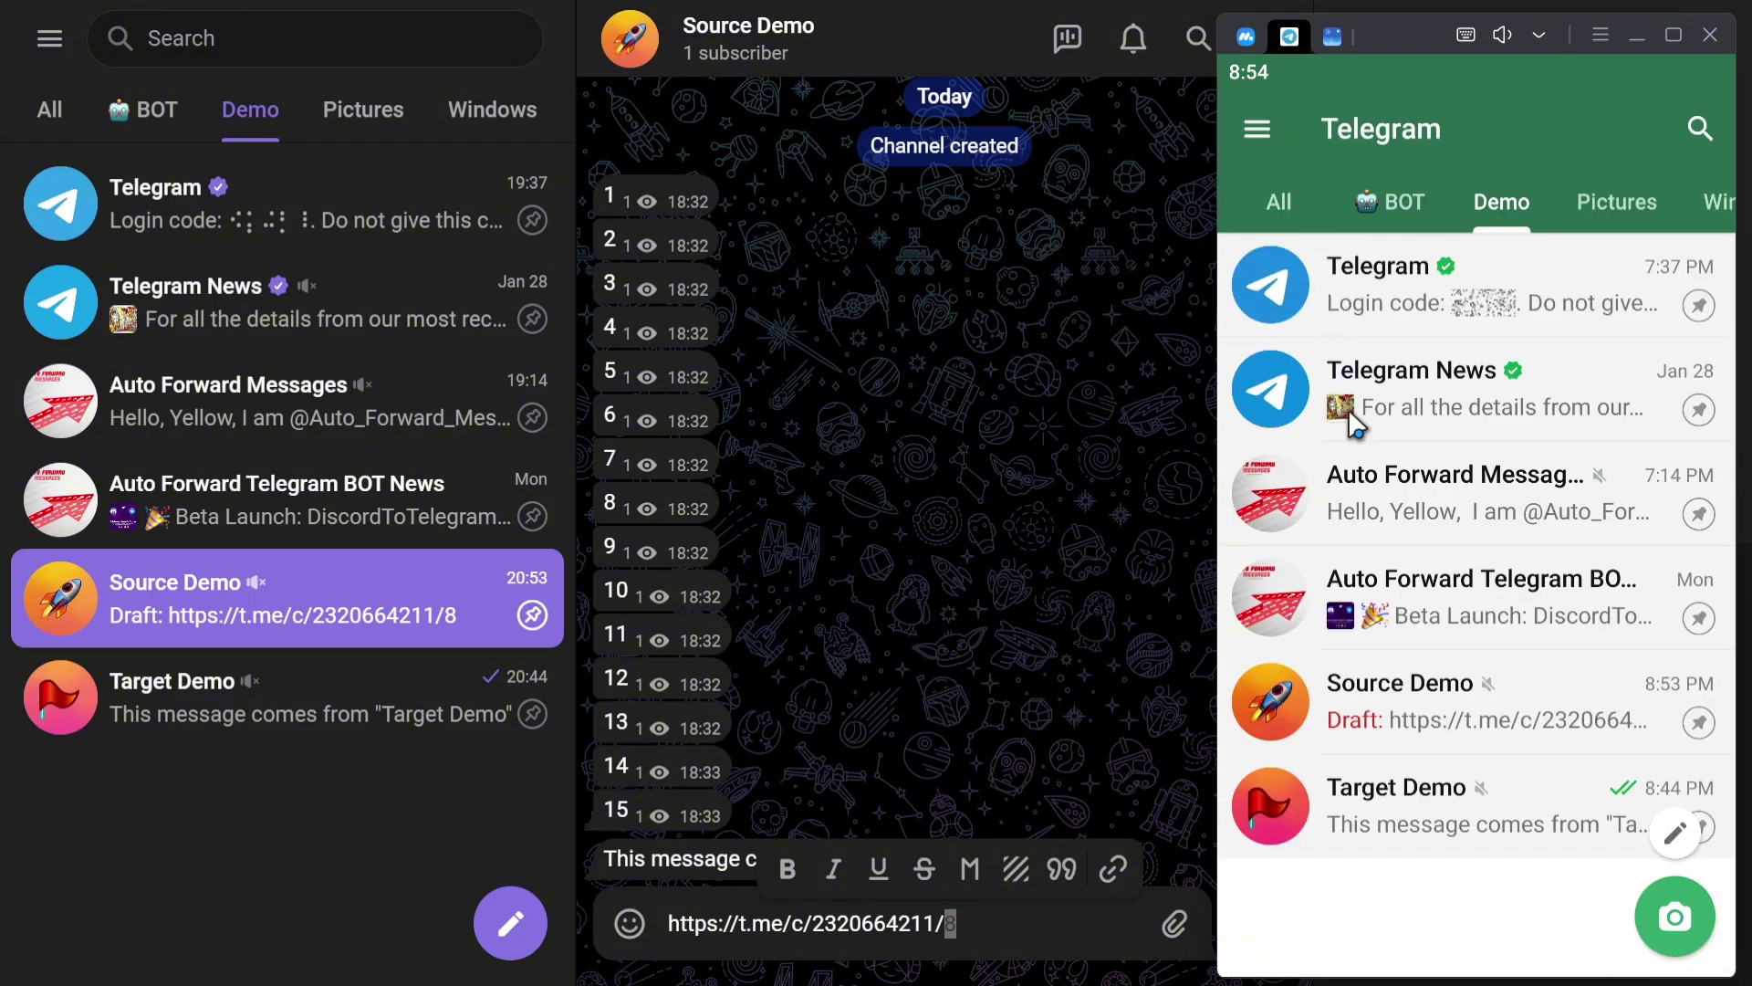
click(1462, 718)
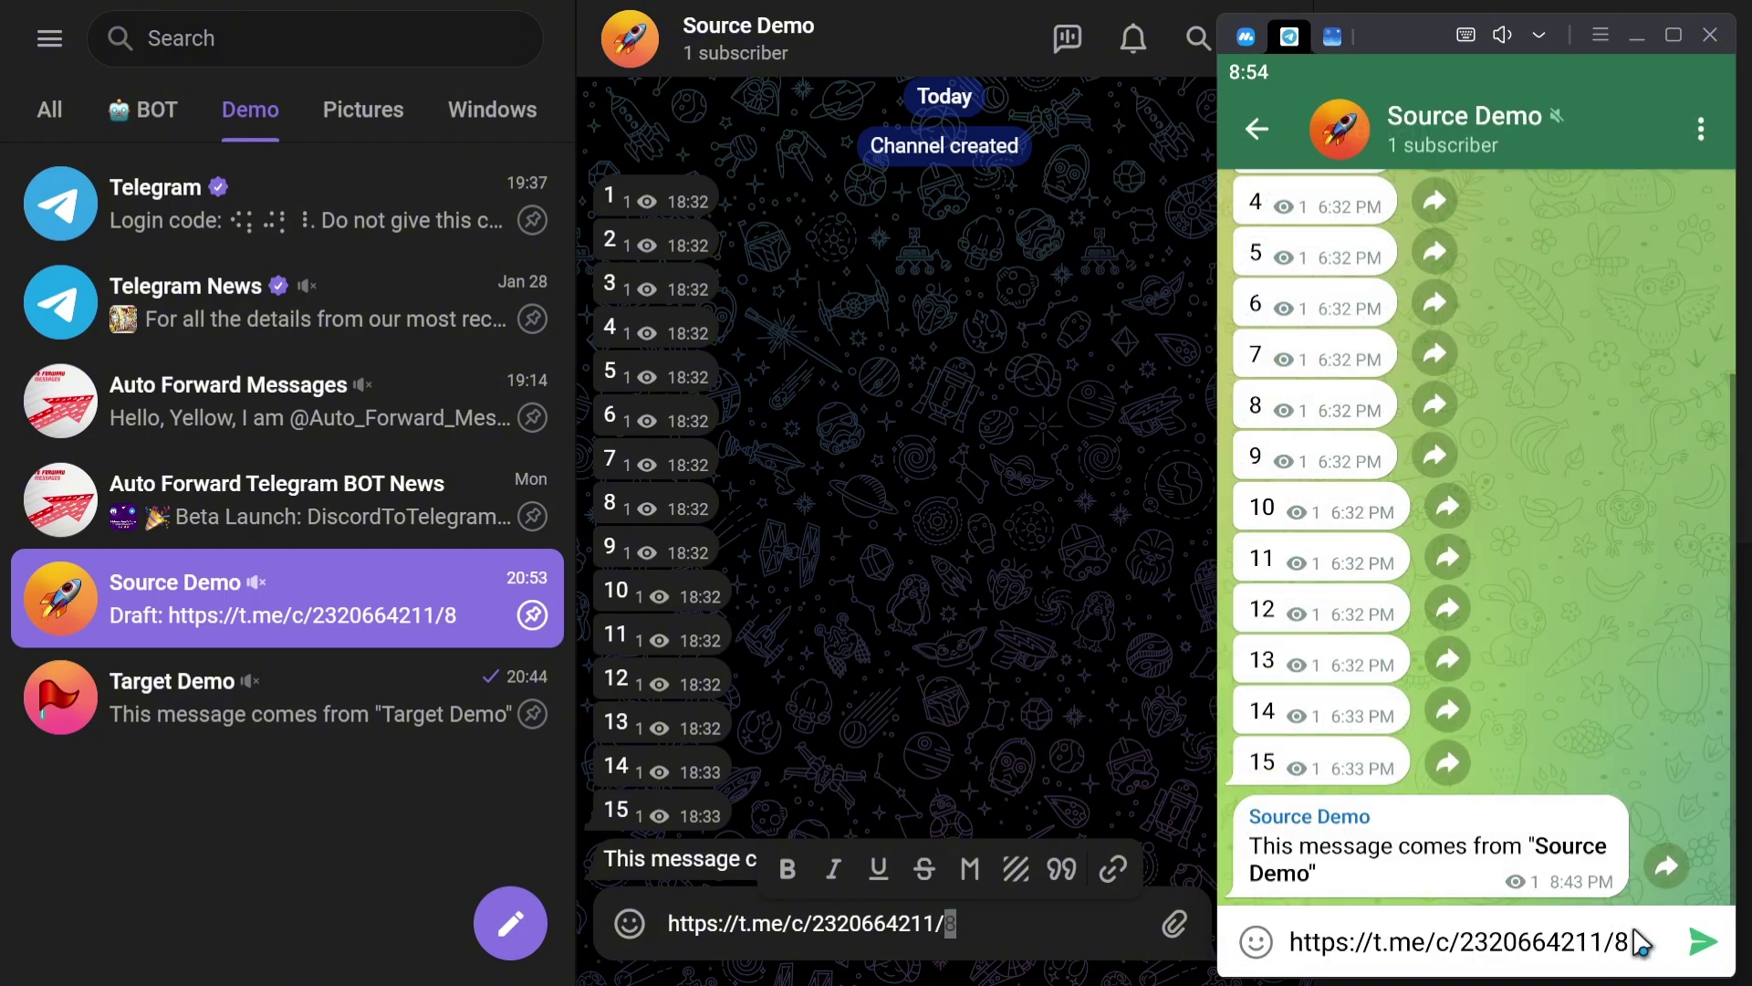
key(ctrl+a)
key(BackSpace)
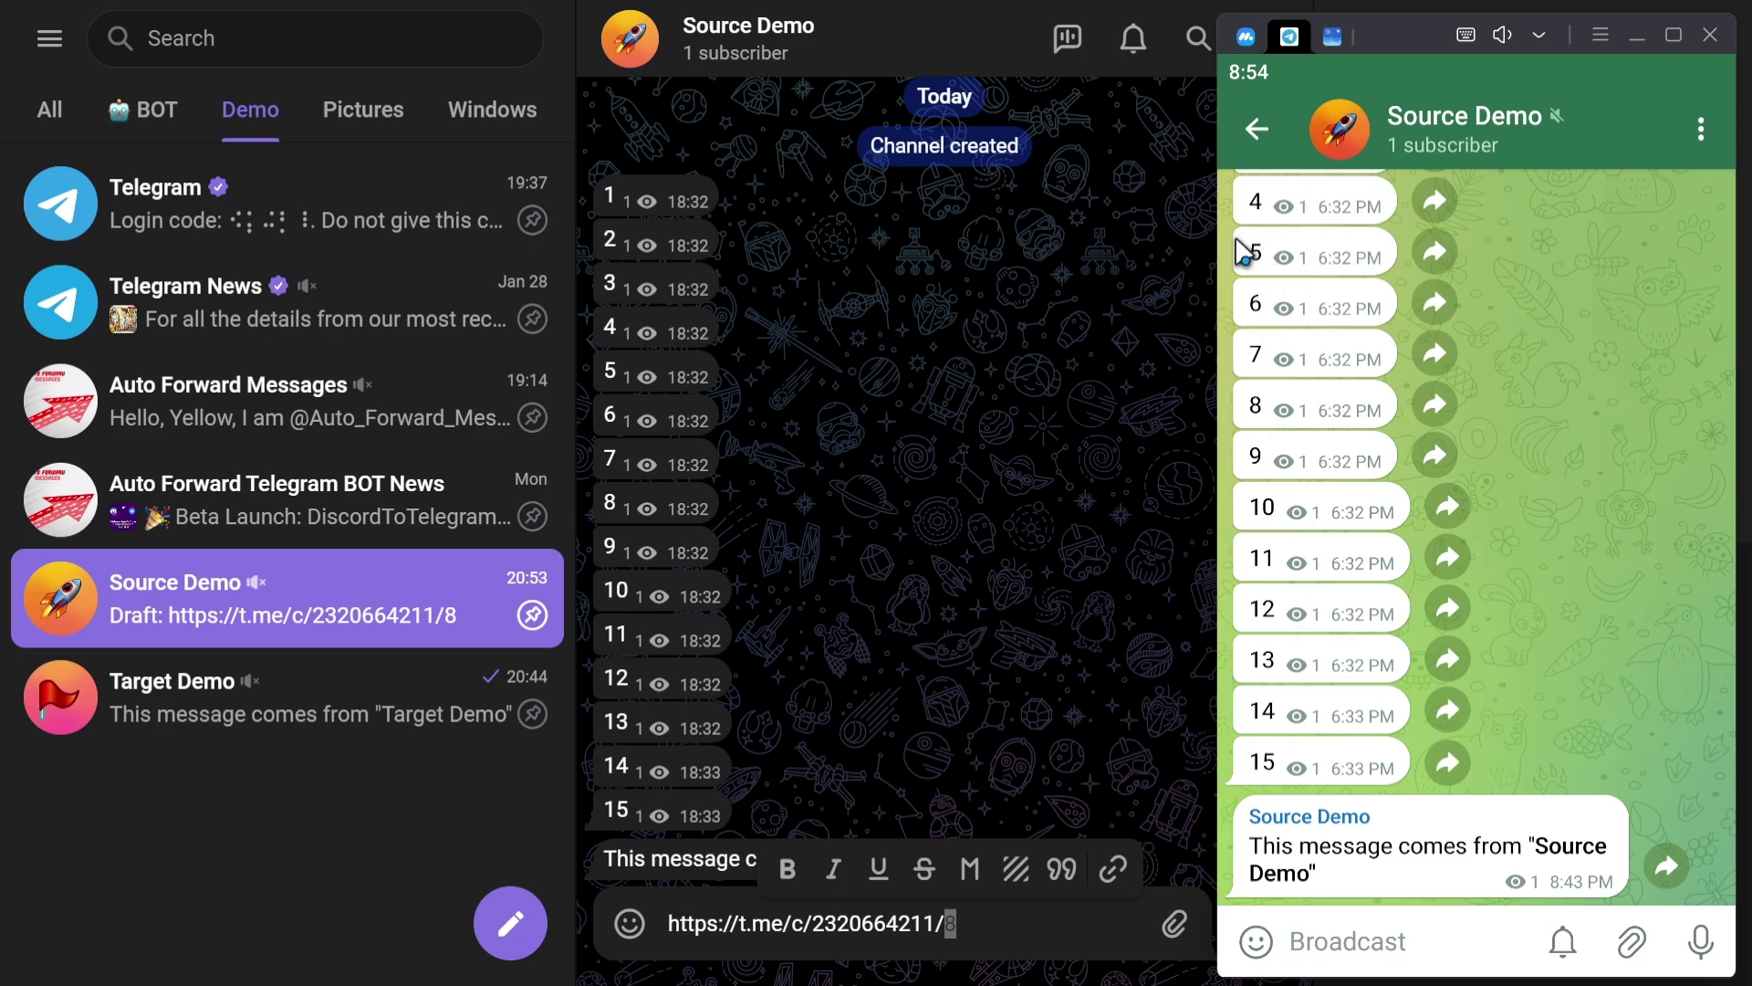
click(1433, 252)
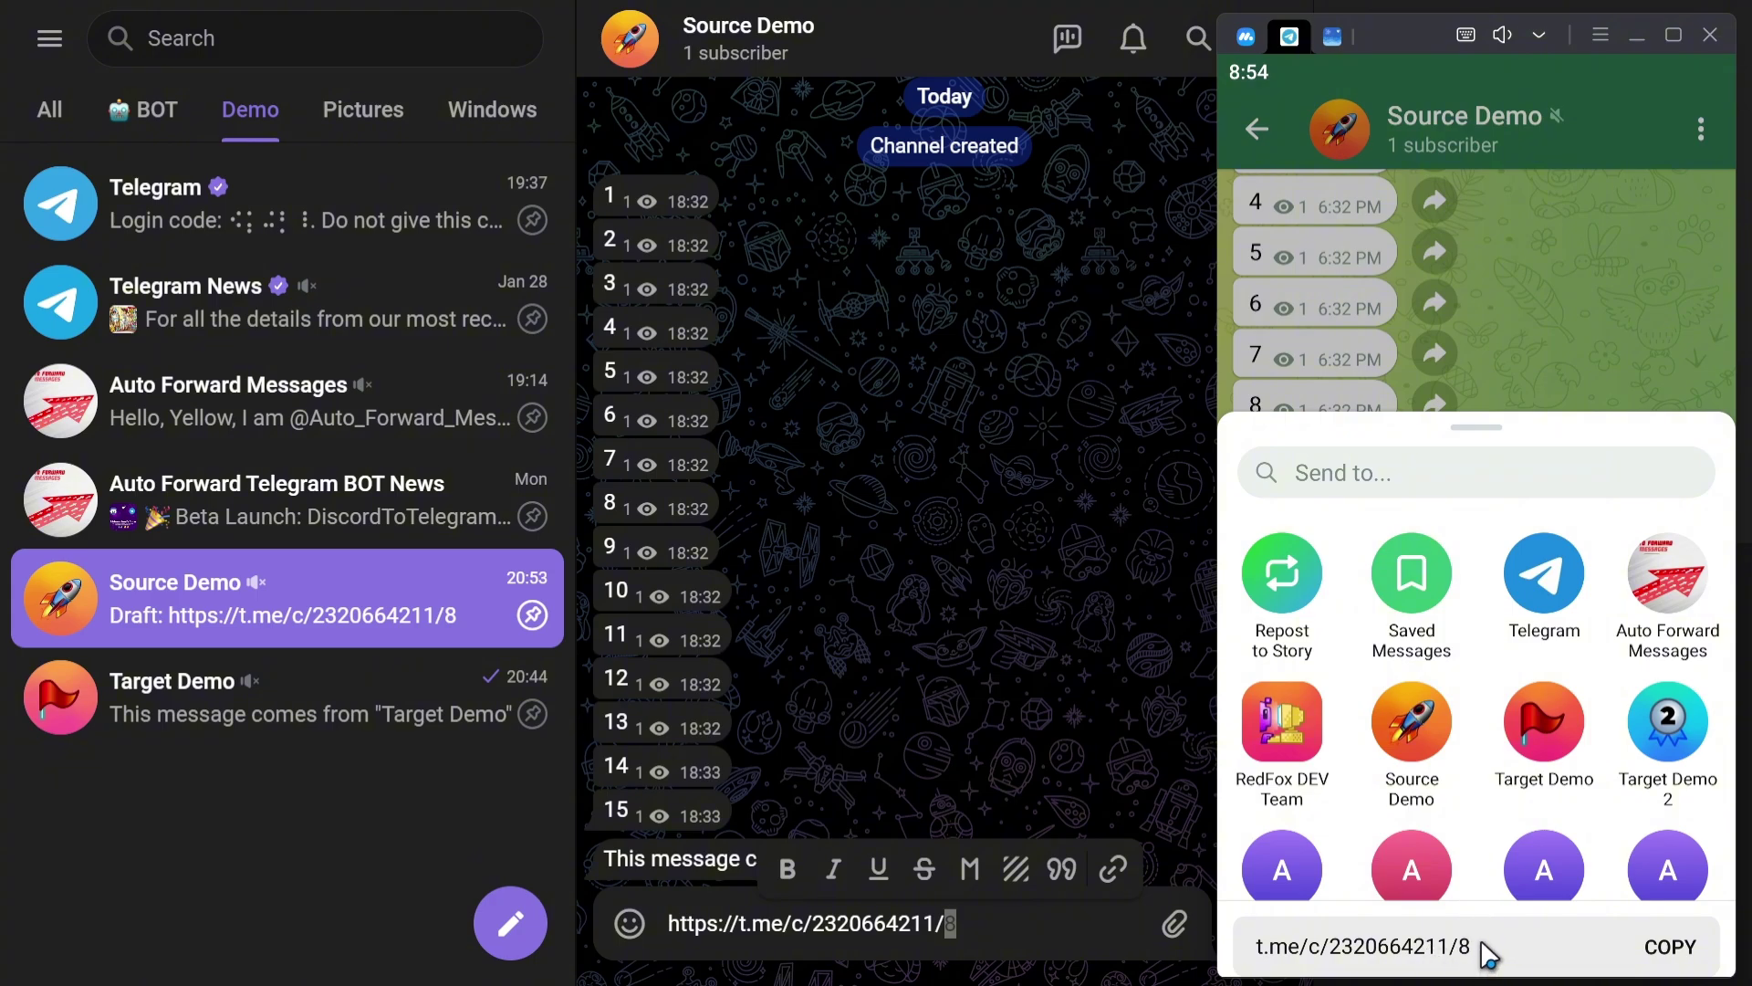
Step: Set the clone's Start From Message ID to 8
click(1331, 36)
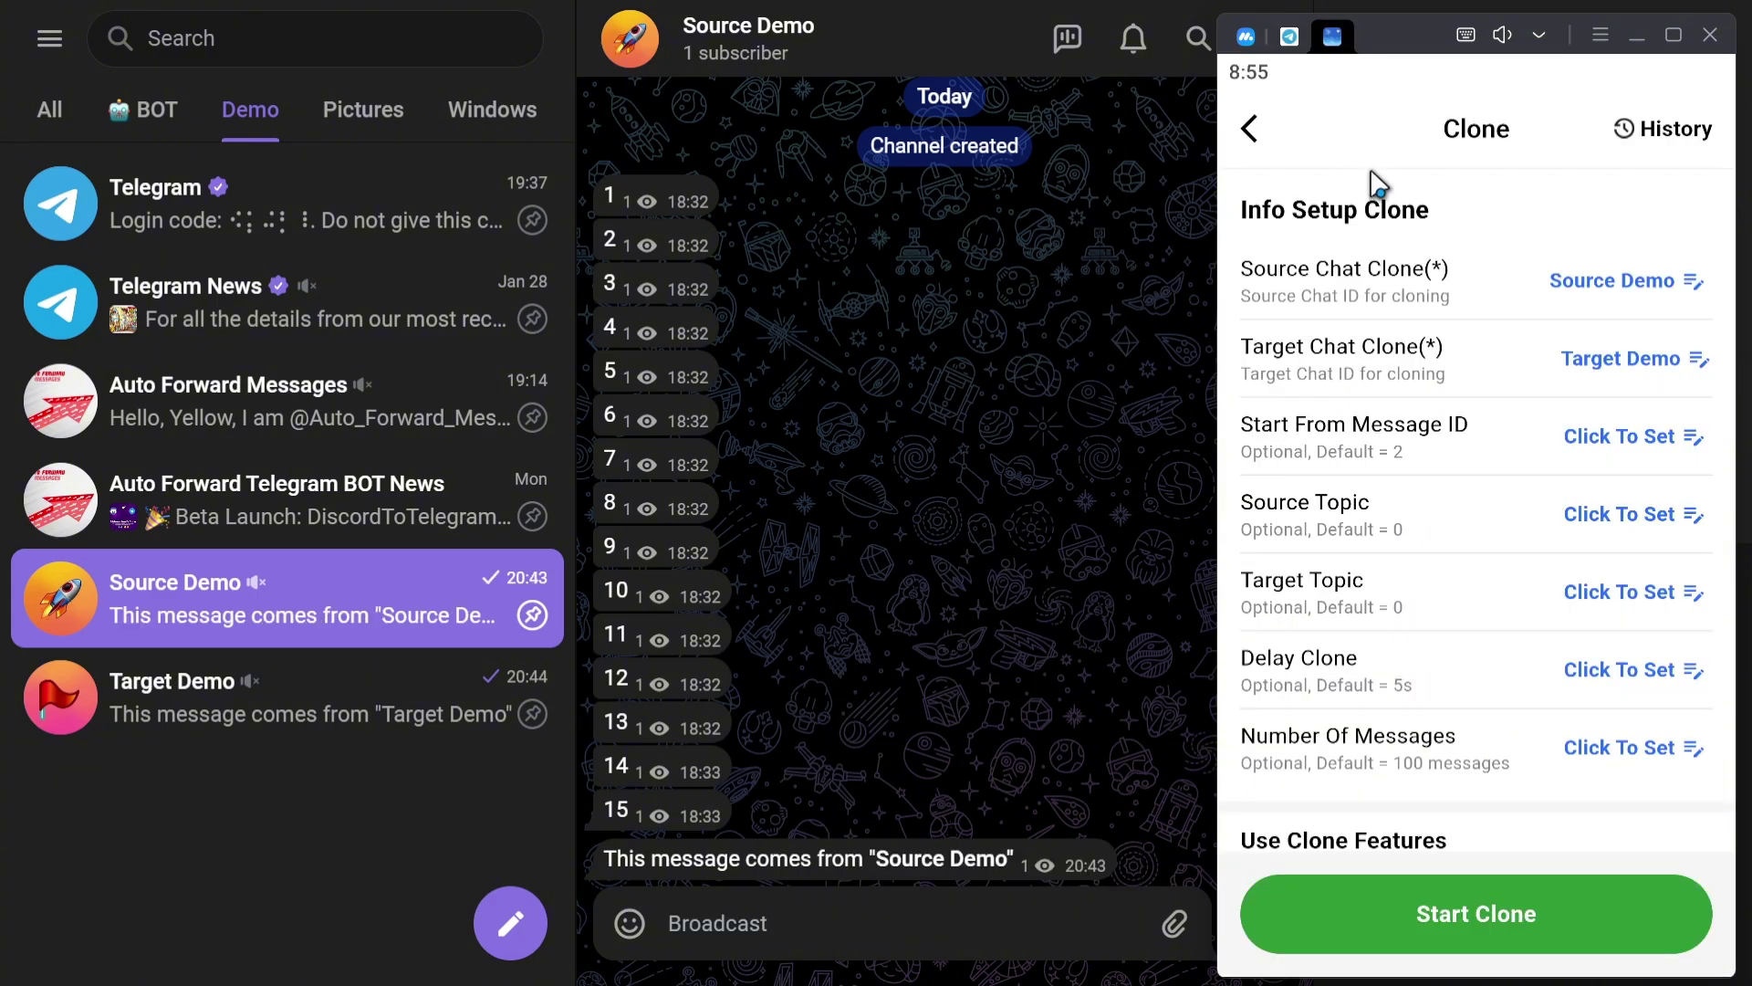
click(1624, 439)
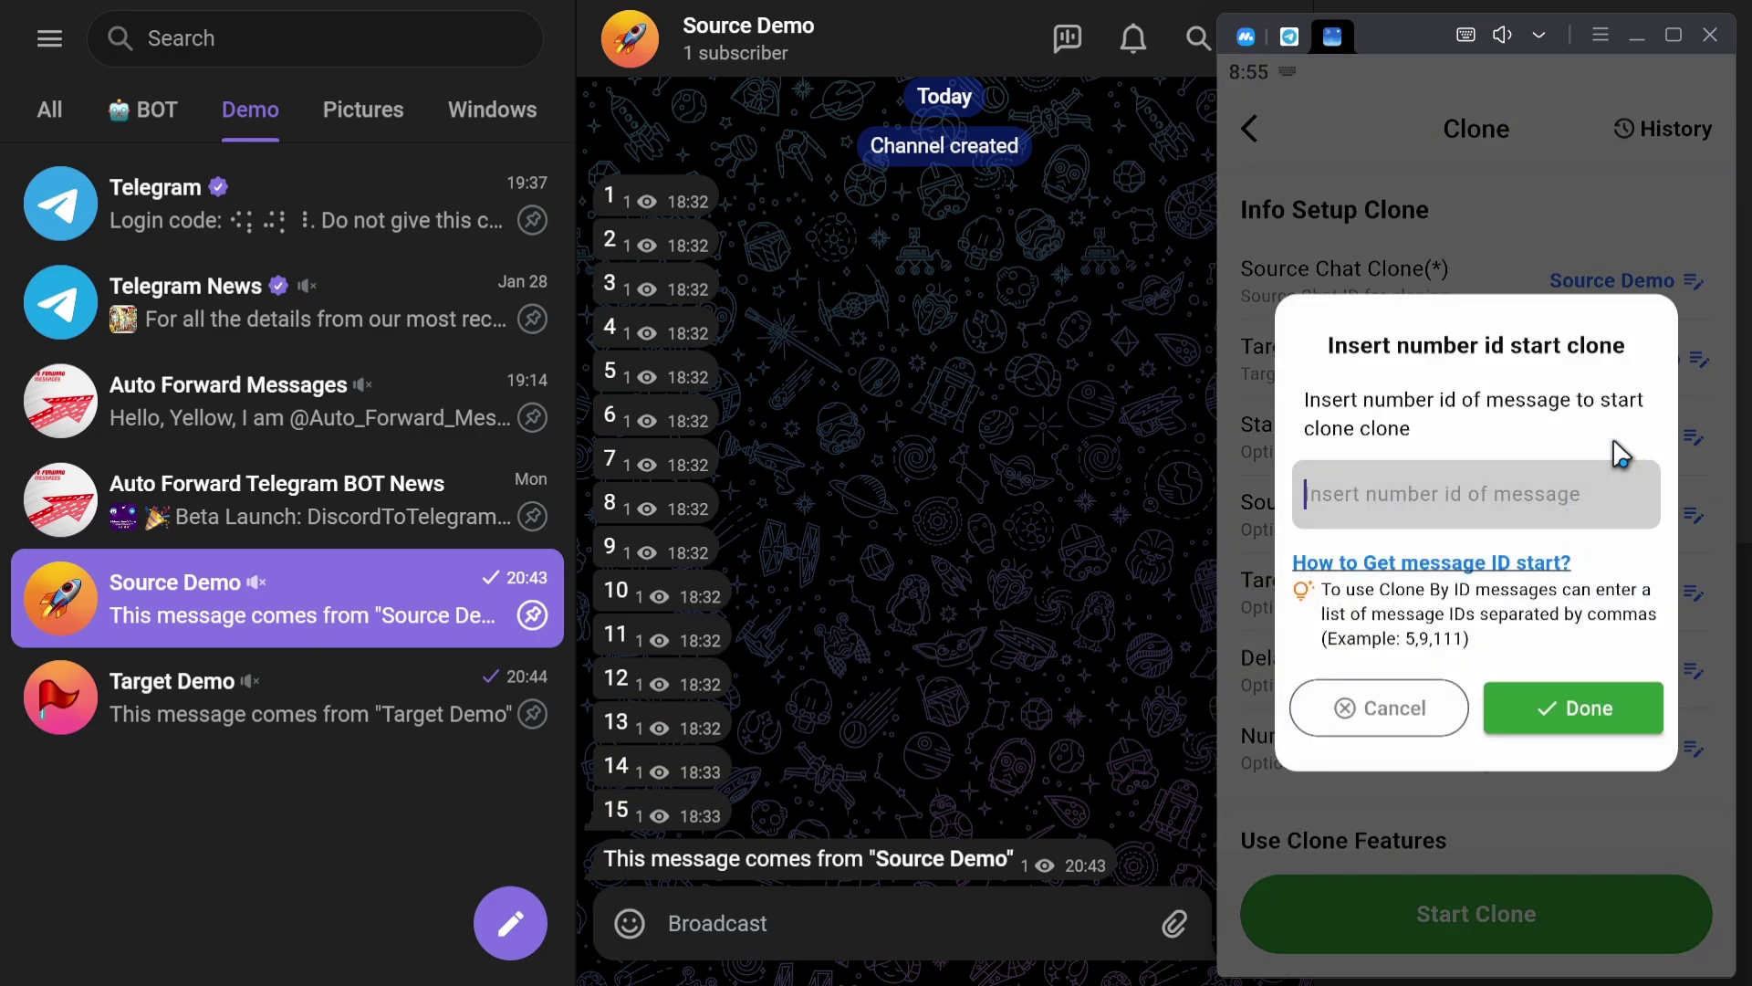
click(1401, 518)
text(8)
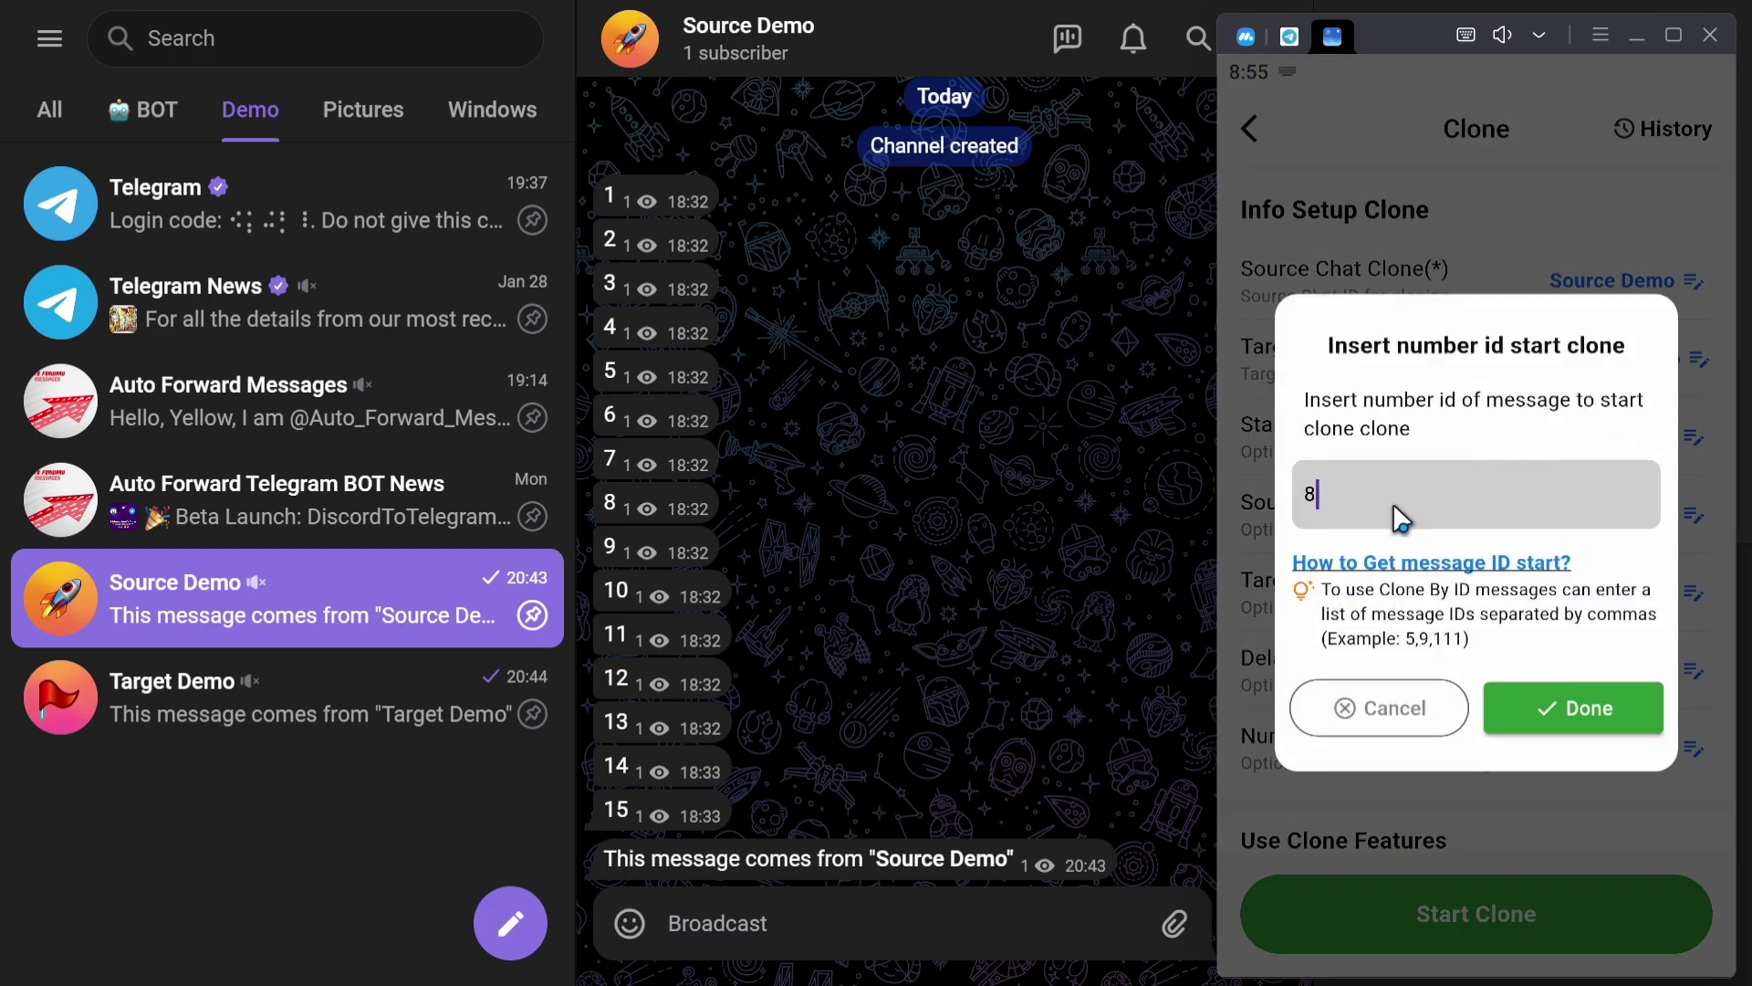
click(1581, 717)
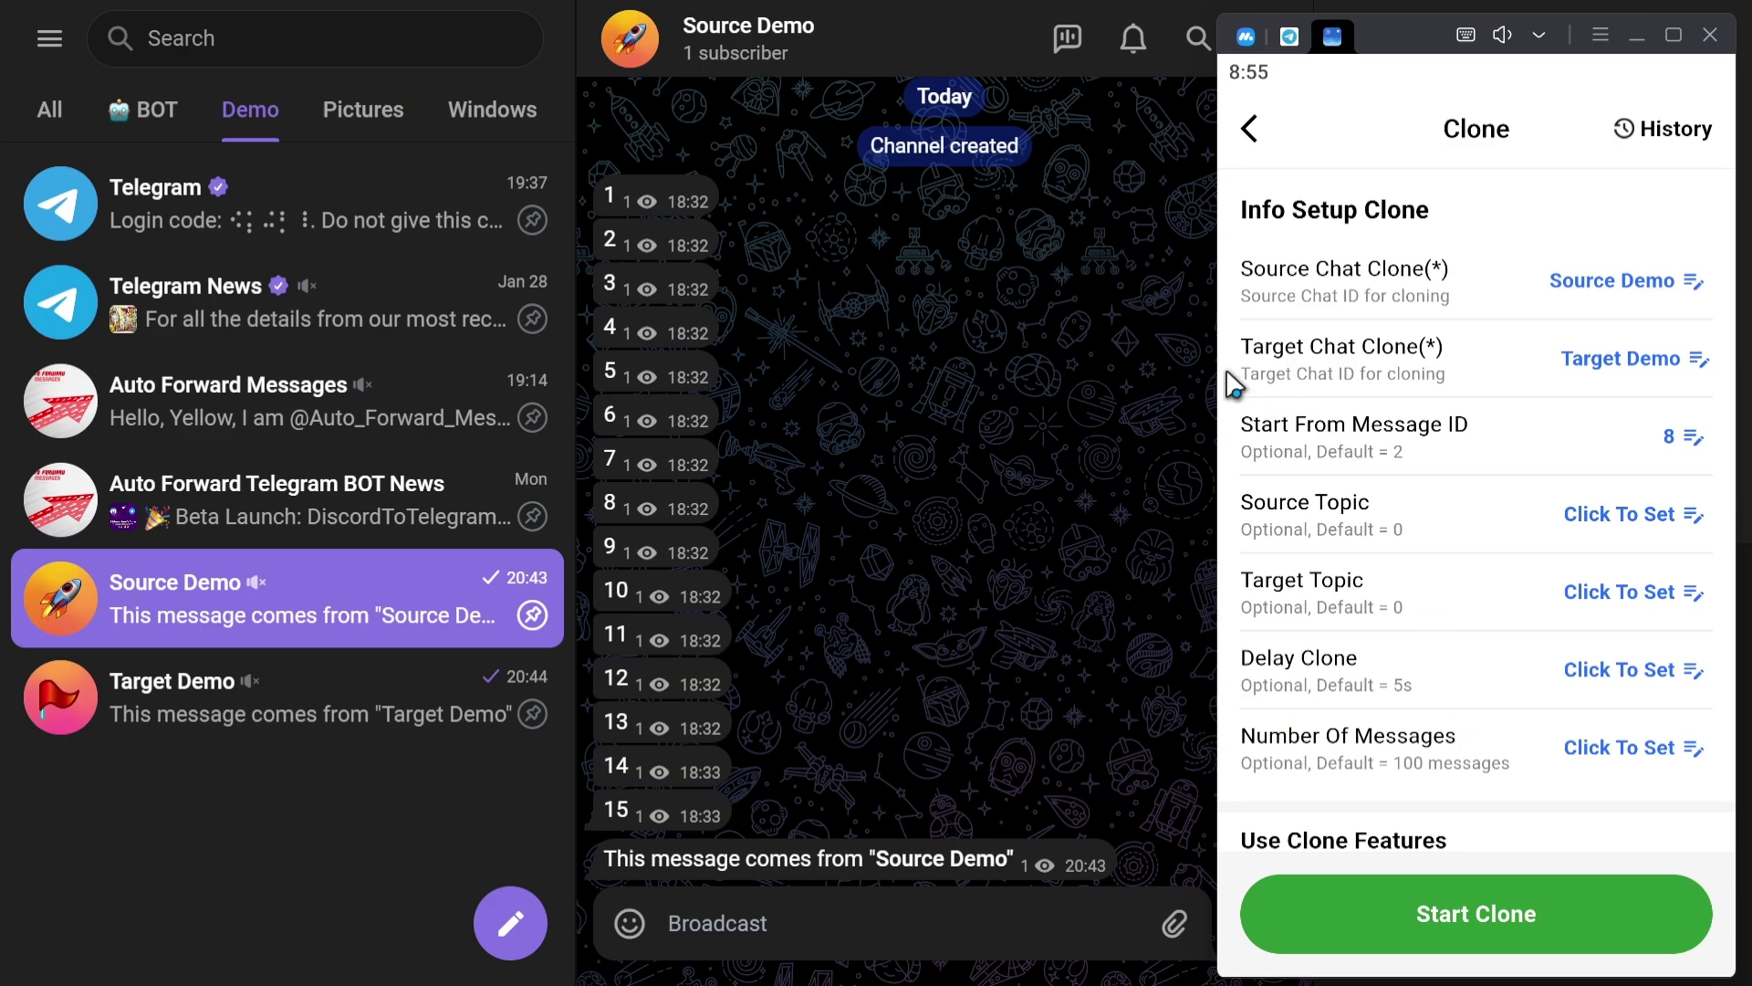
Step: Select messages 5–13 to count nine, then set Number Of Messages to 9
right_click(625, 378)
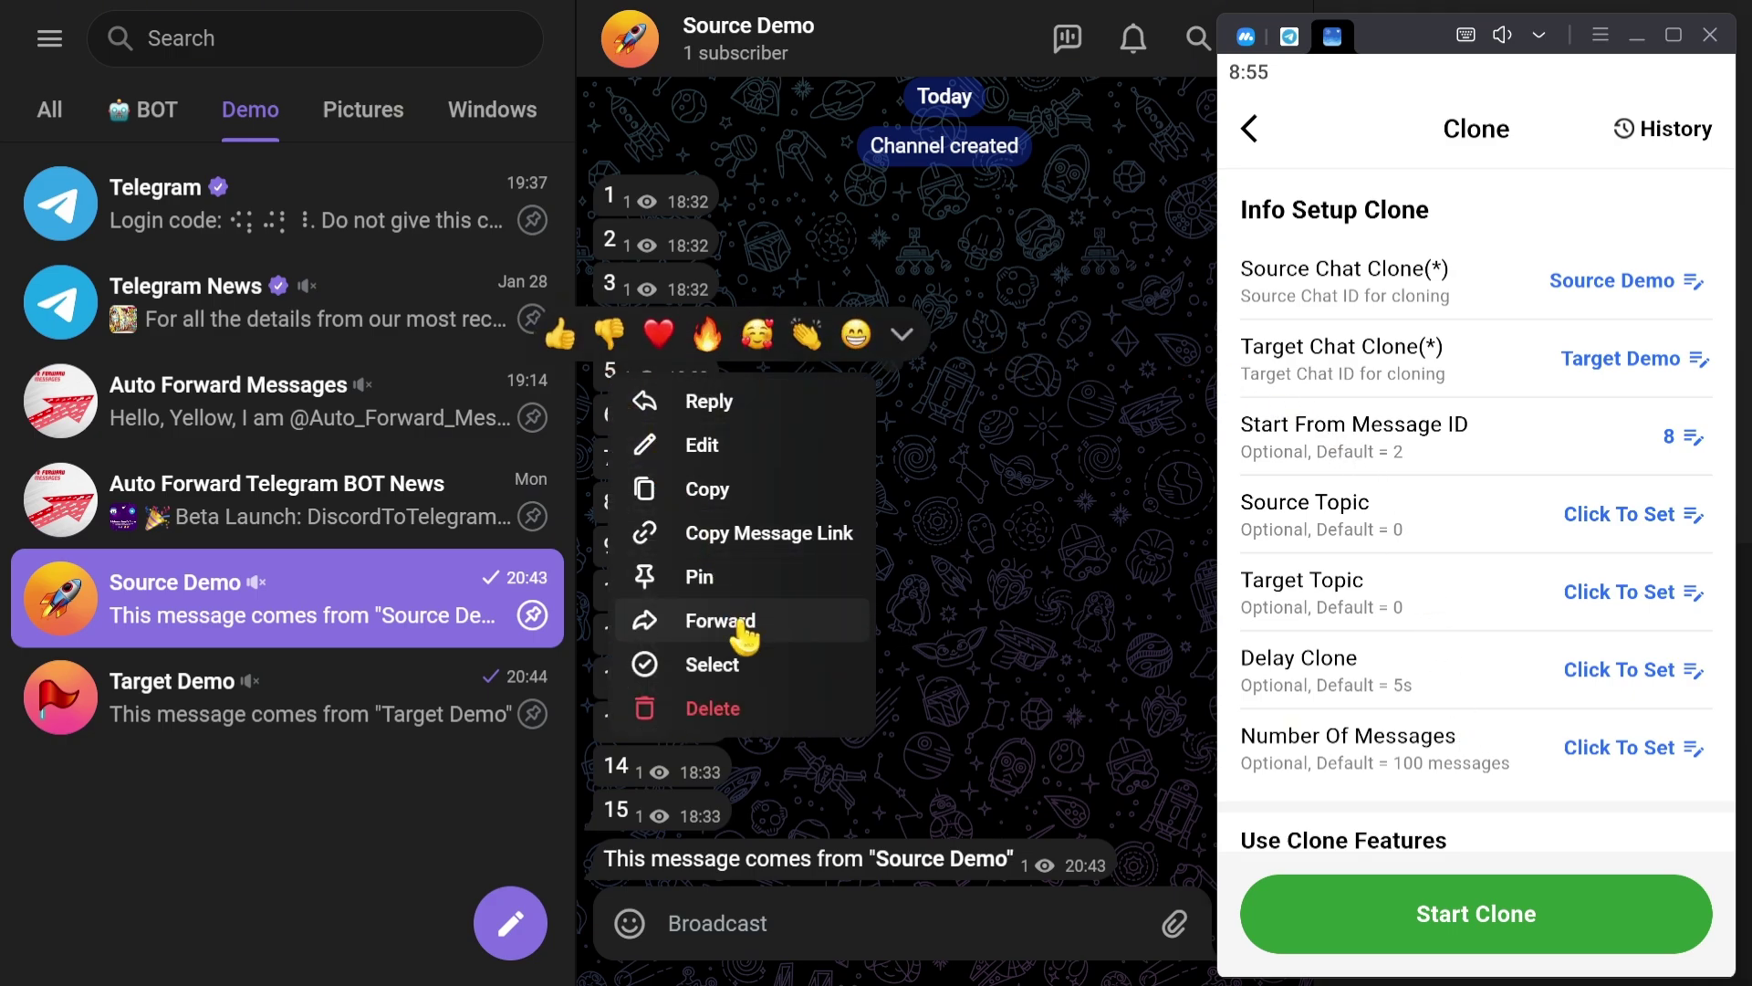
click(712, 664)
drag(610, 419, 609, 726)
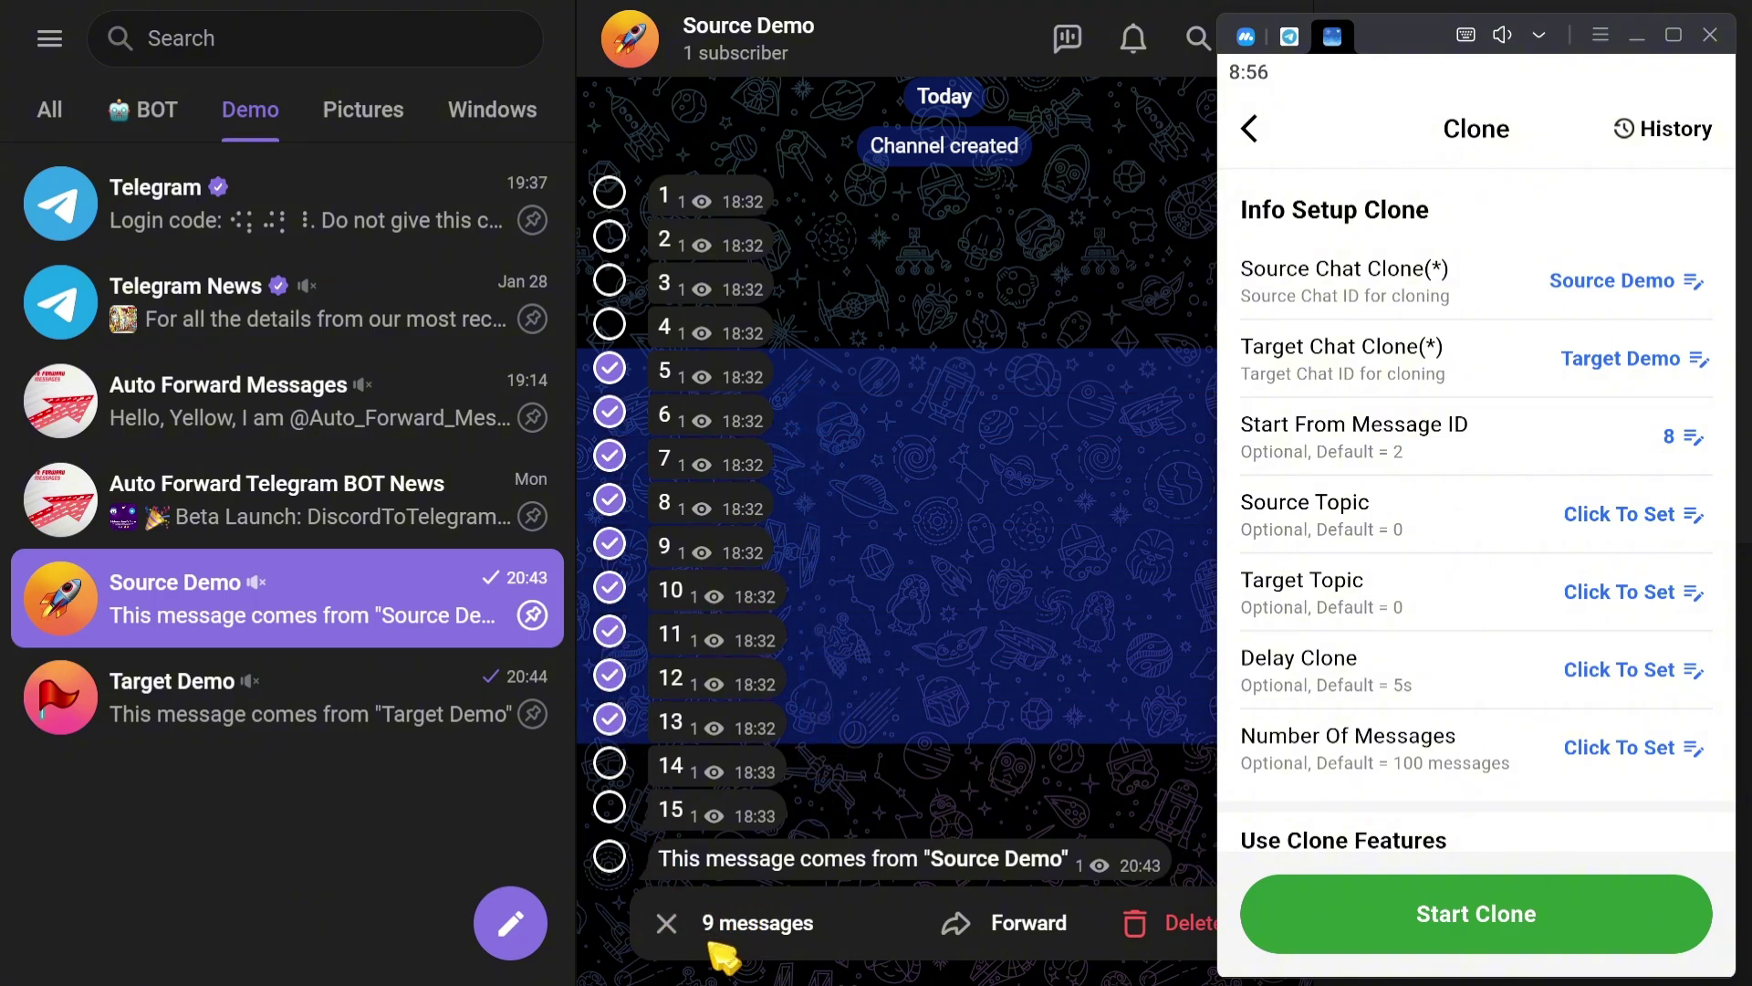
click(666, 924)
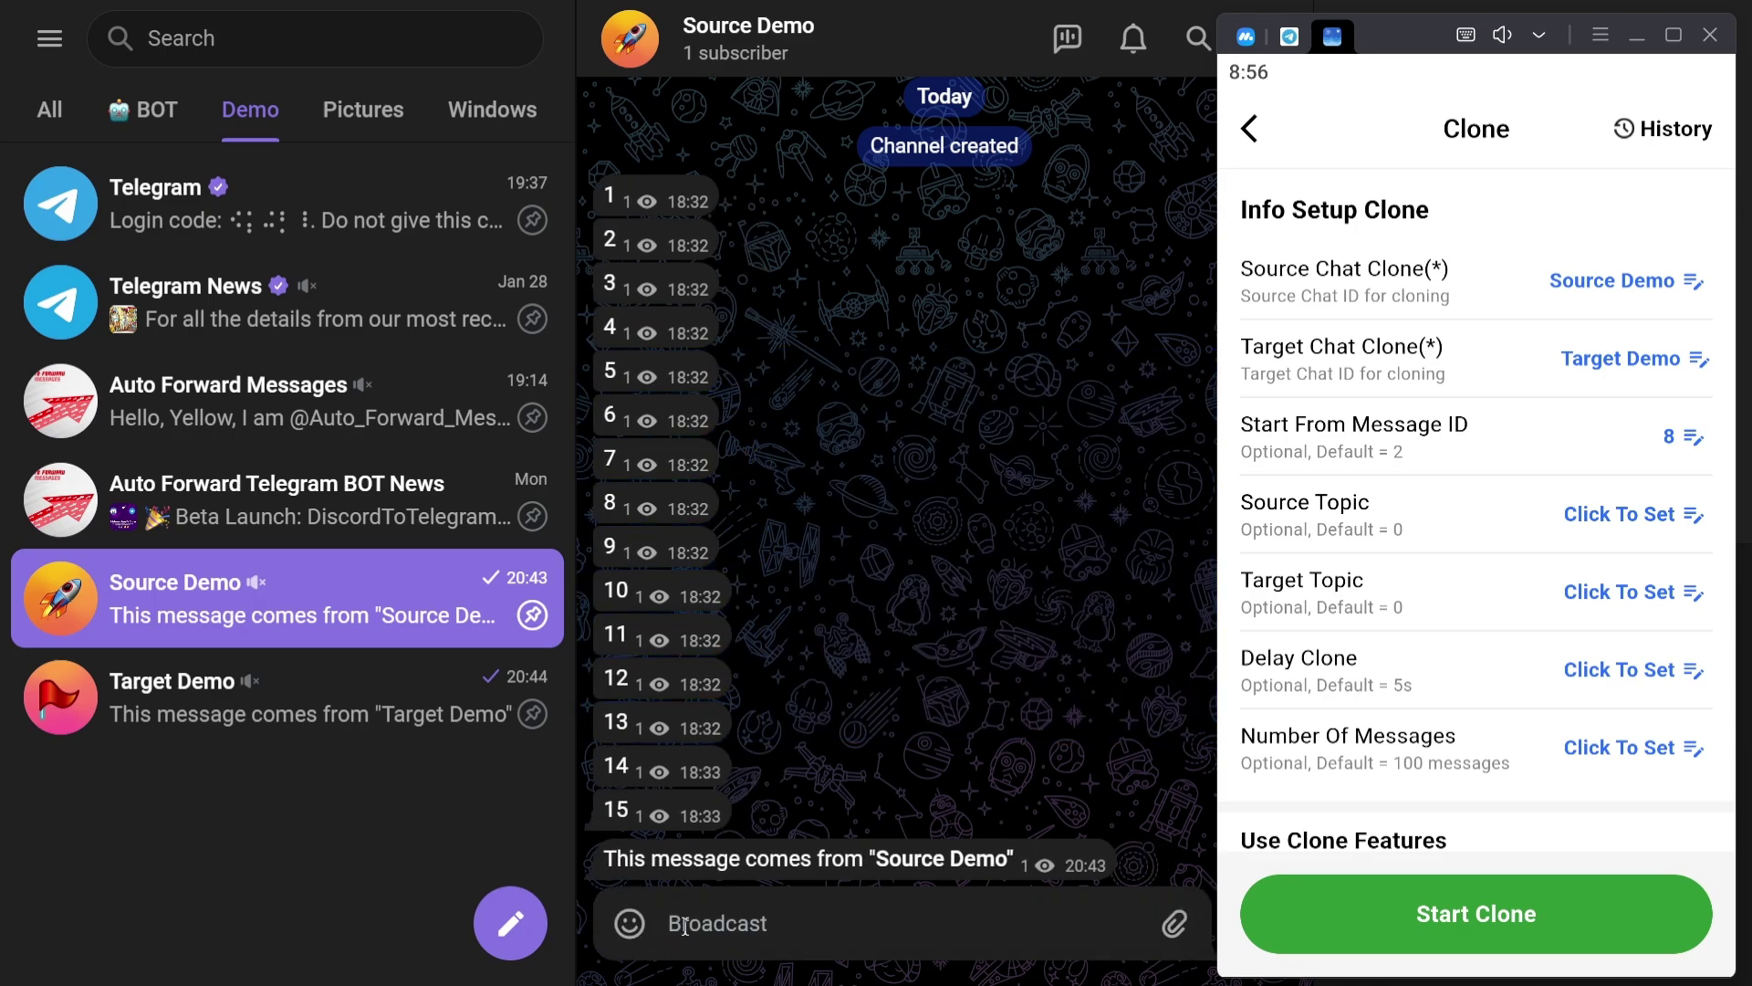
click(1647, 763)
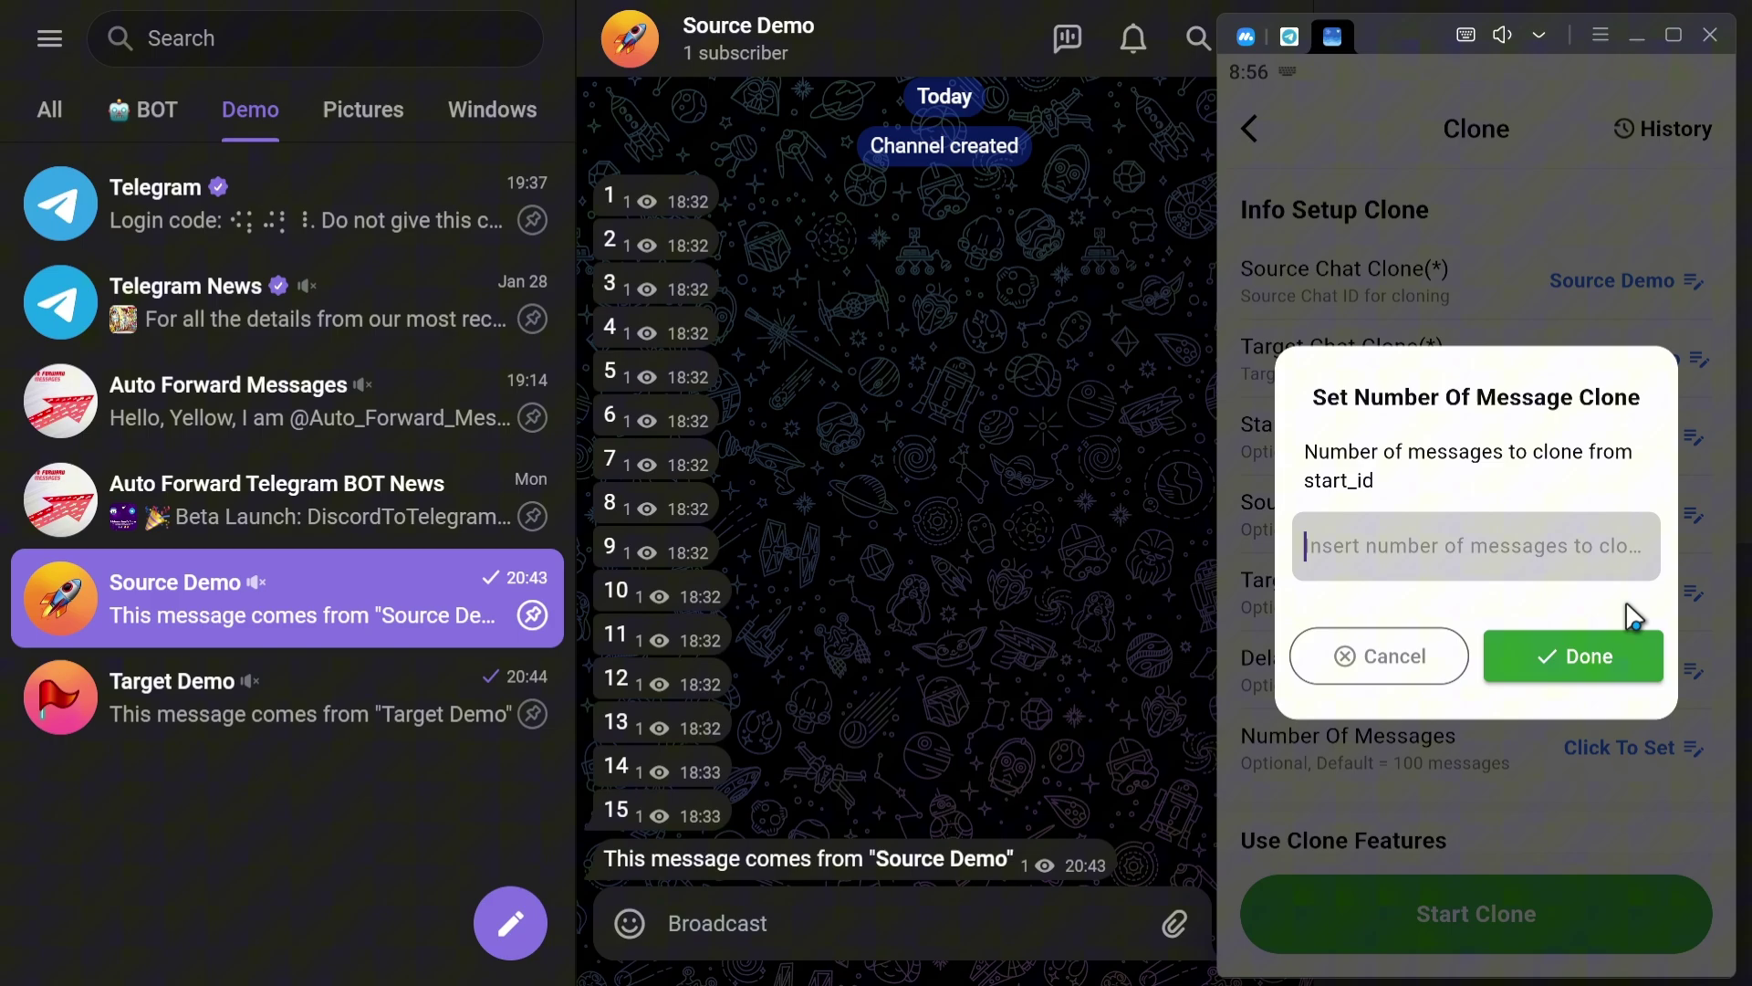
text(9)
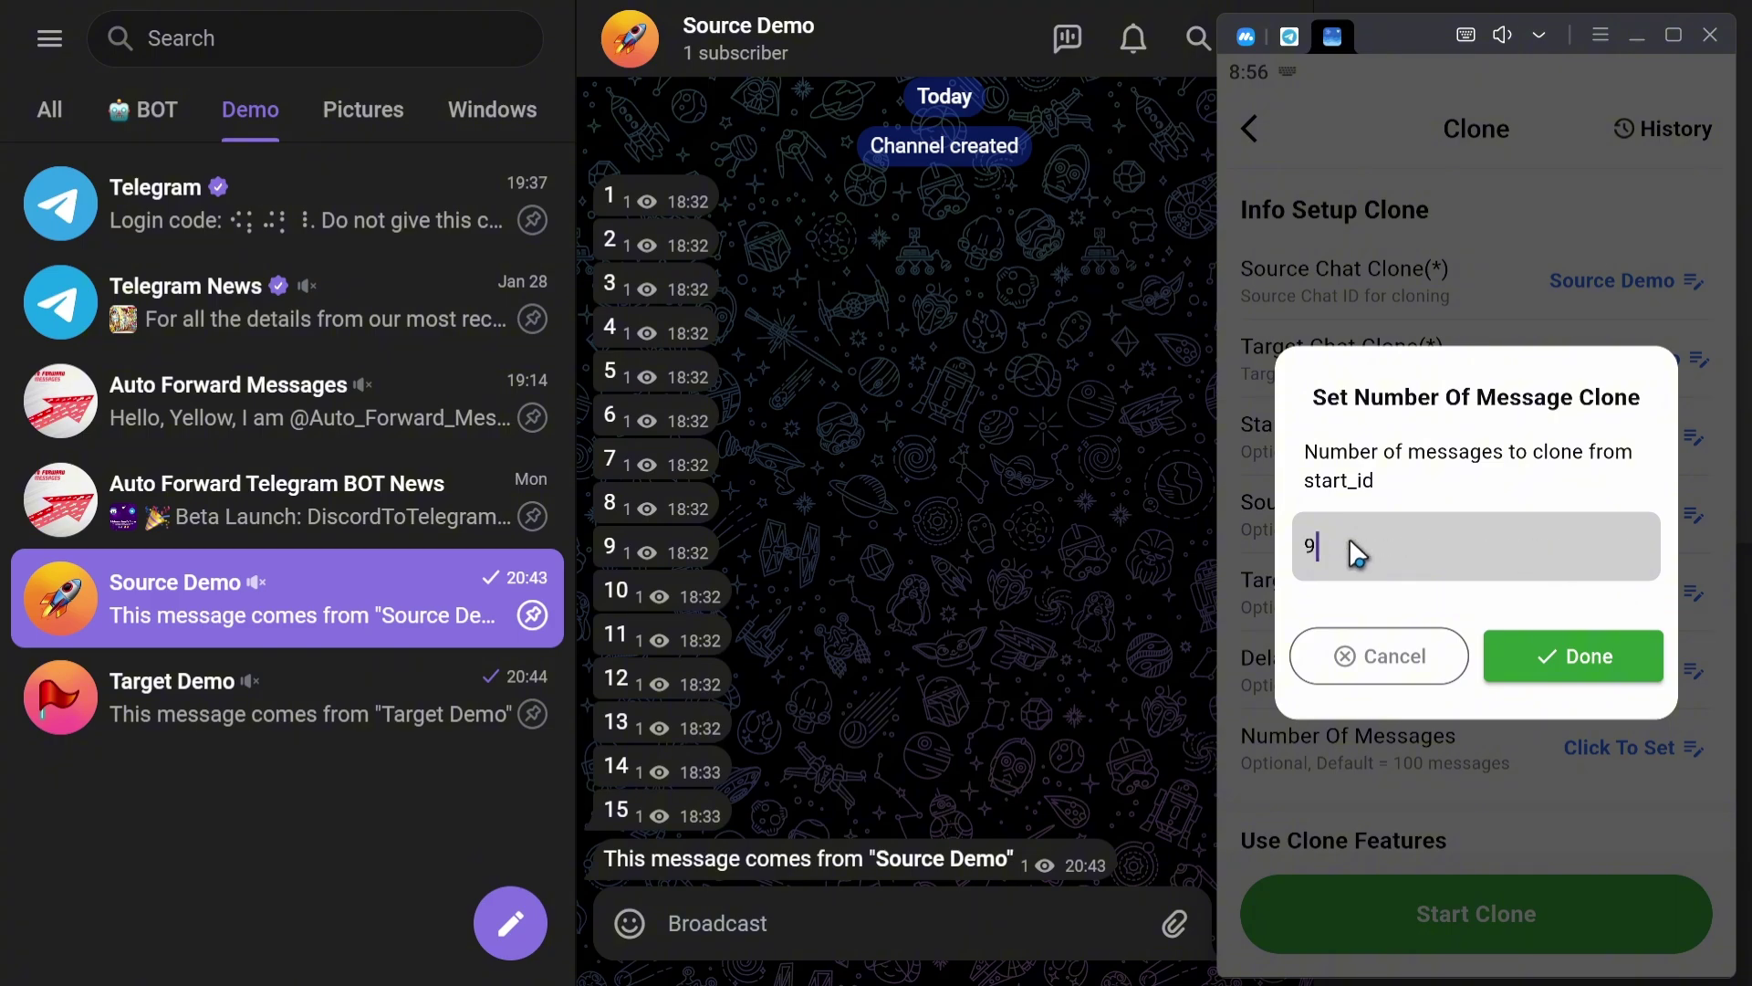
click(1587, 662)
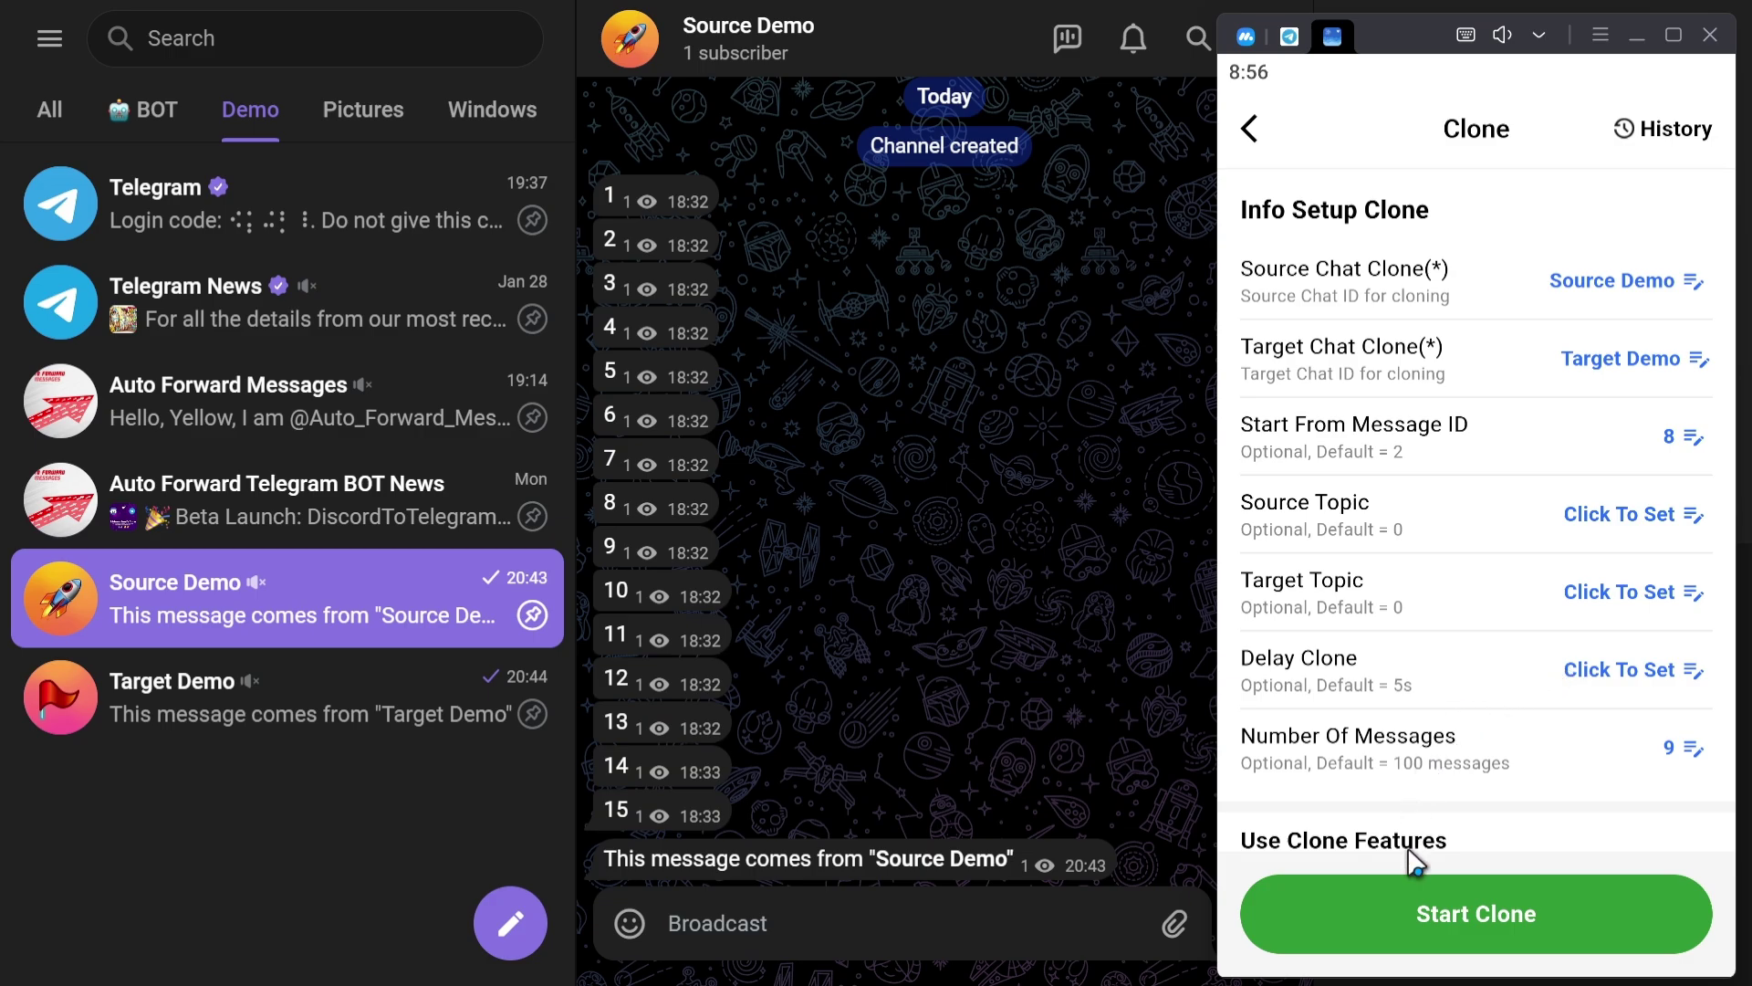
Step: Start the clone and watch the copied messages arrive in Target Demo
click(1475, 920)
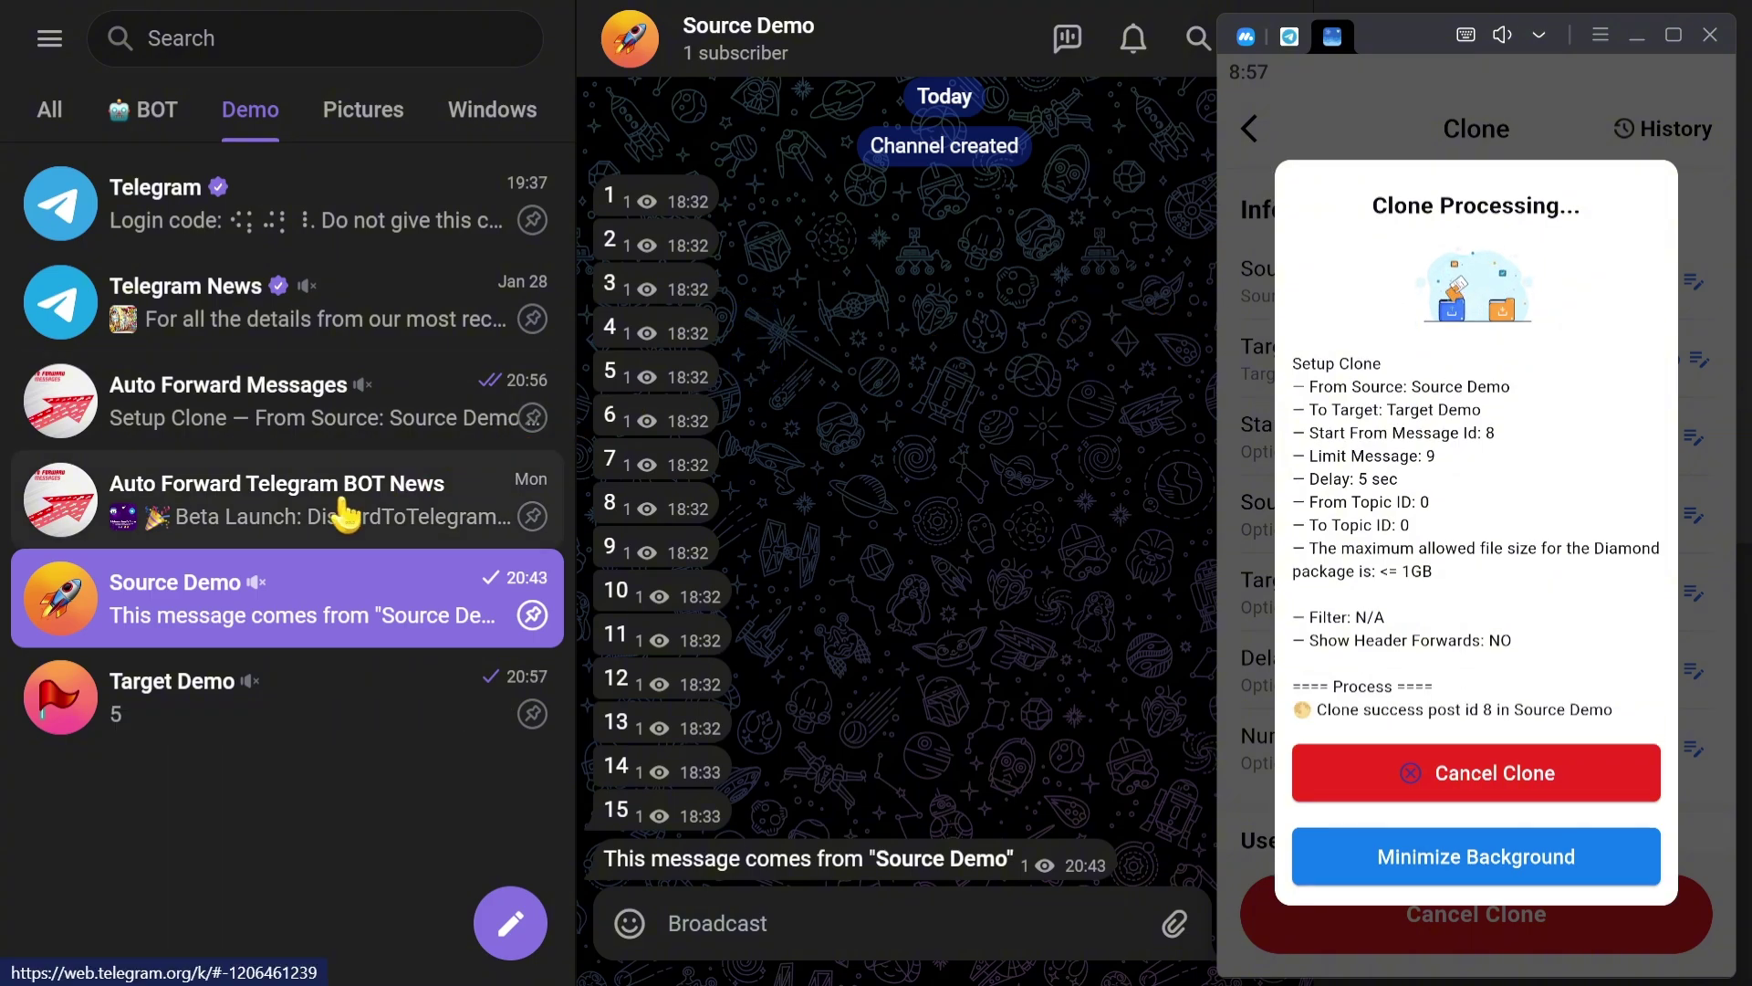
click(230, 722)
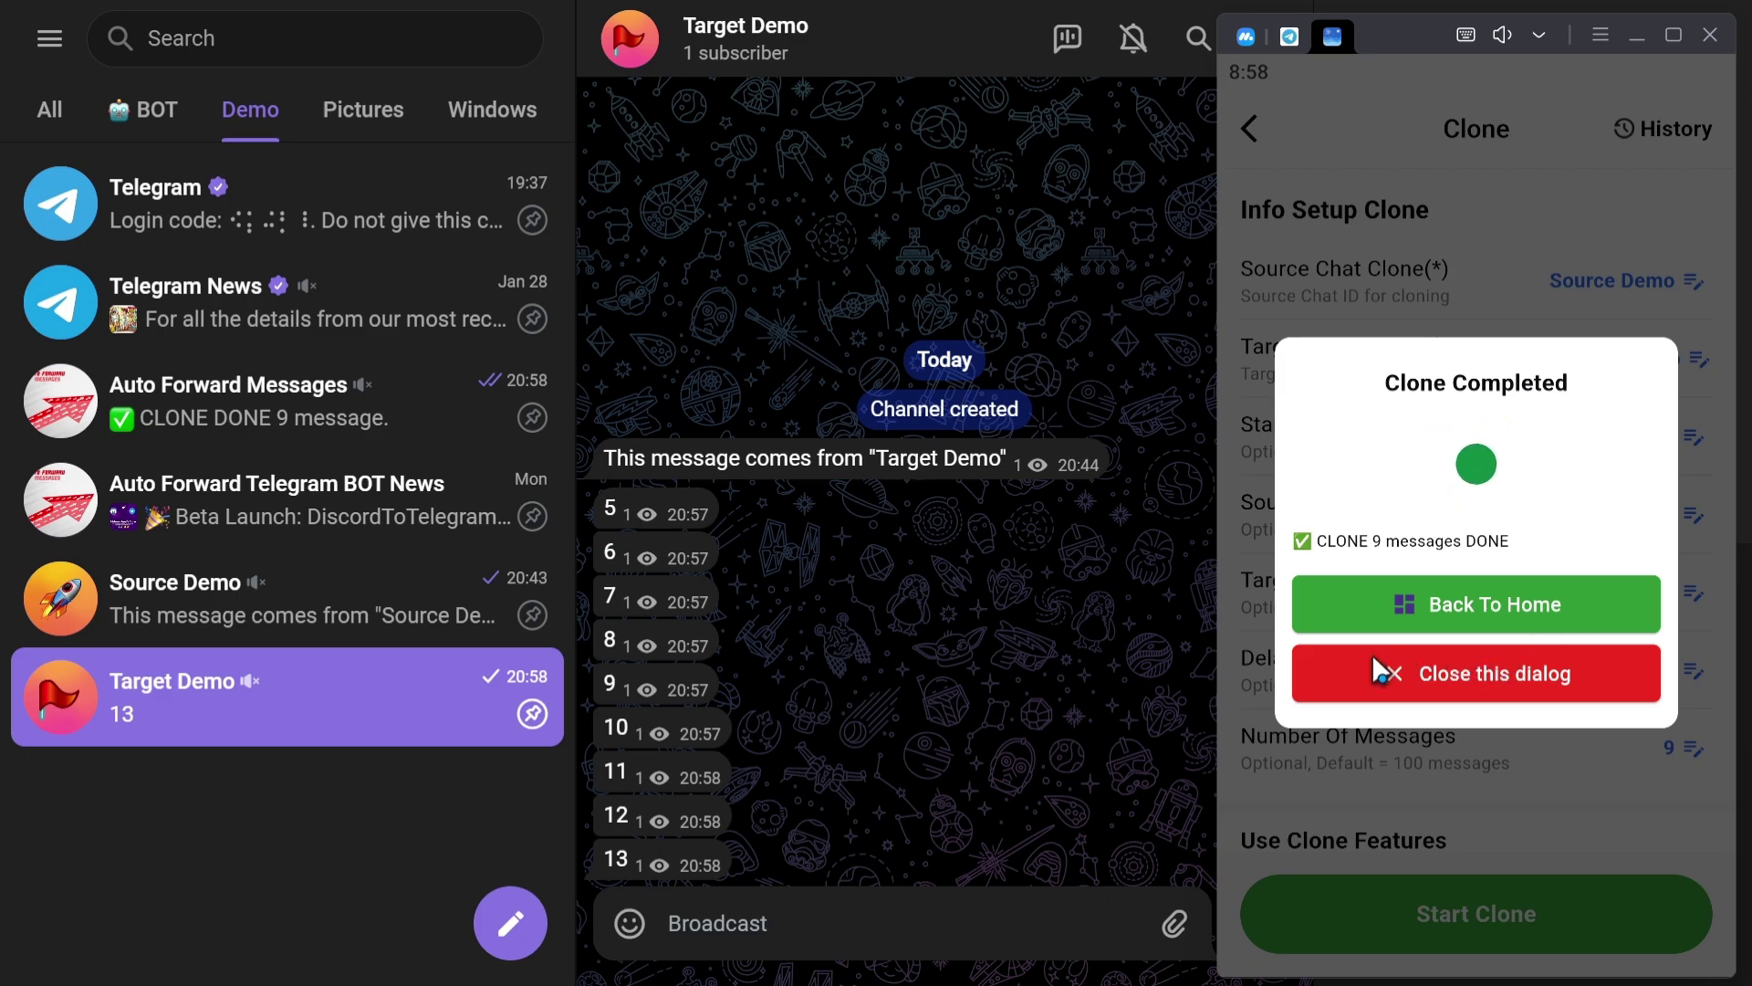
Step: Dismiss the completion notice and paste a Source Demo message link to read ID 18
click(1474, 692)
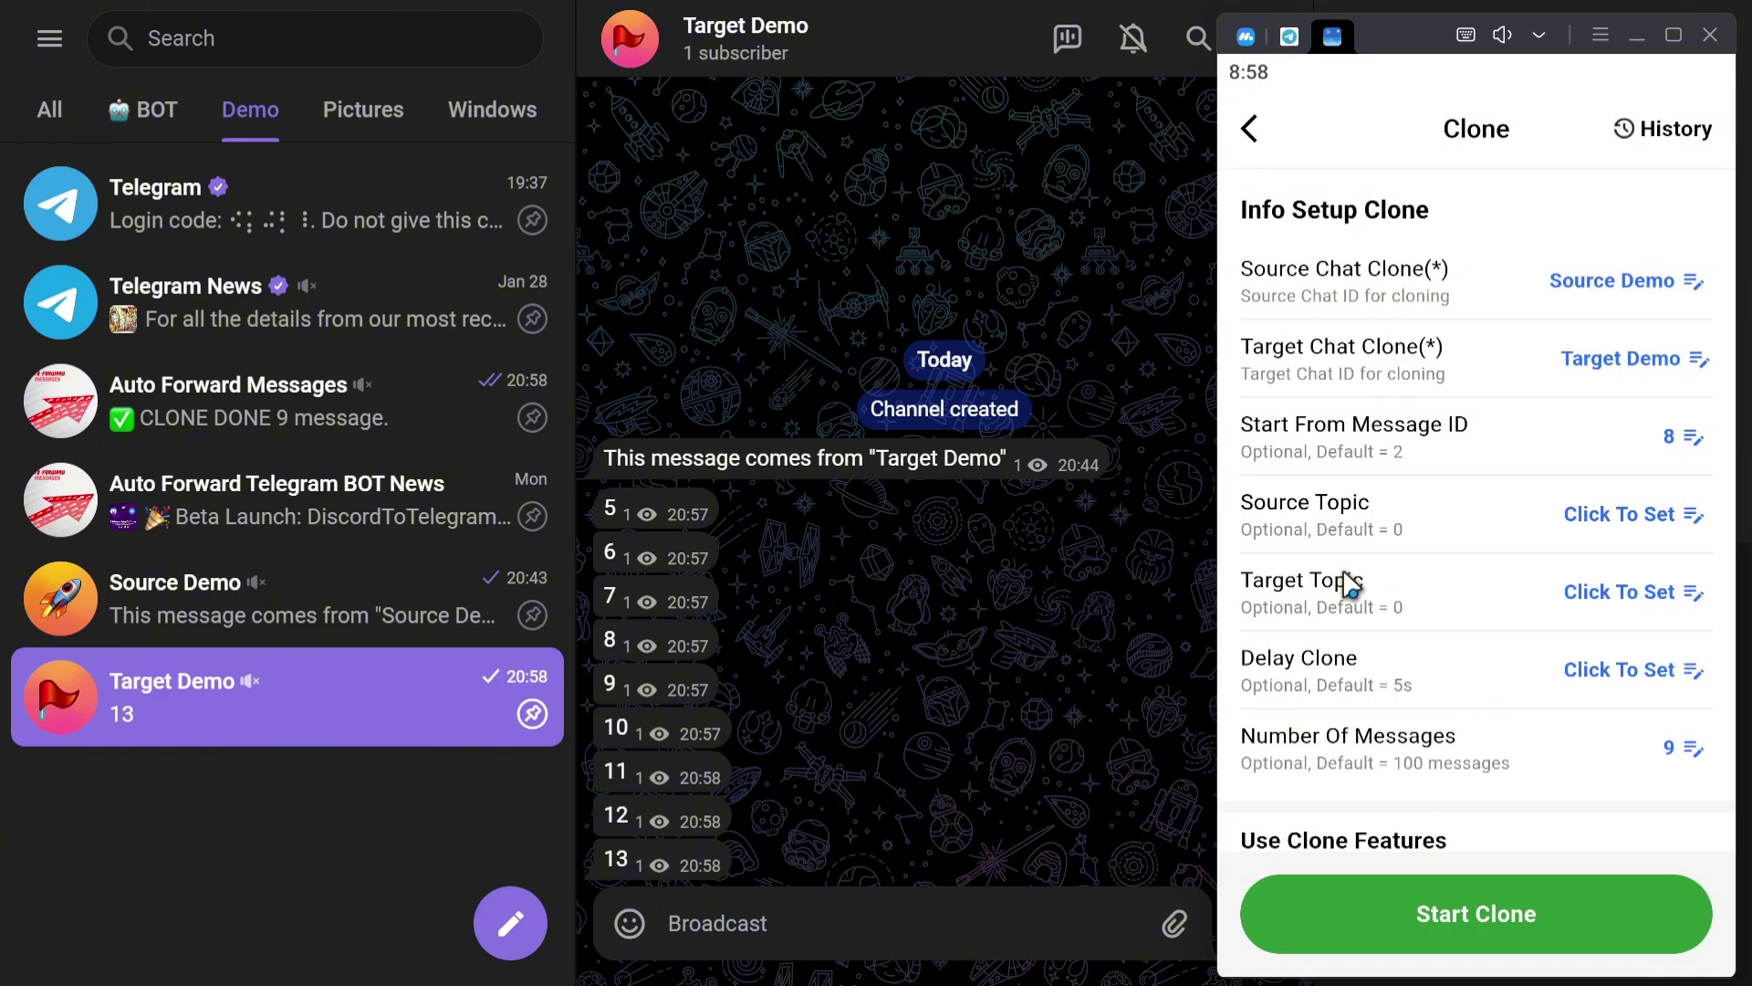
click(294, 602)
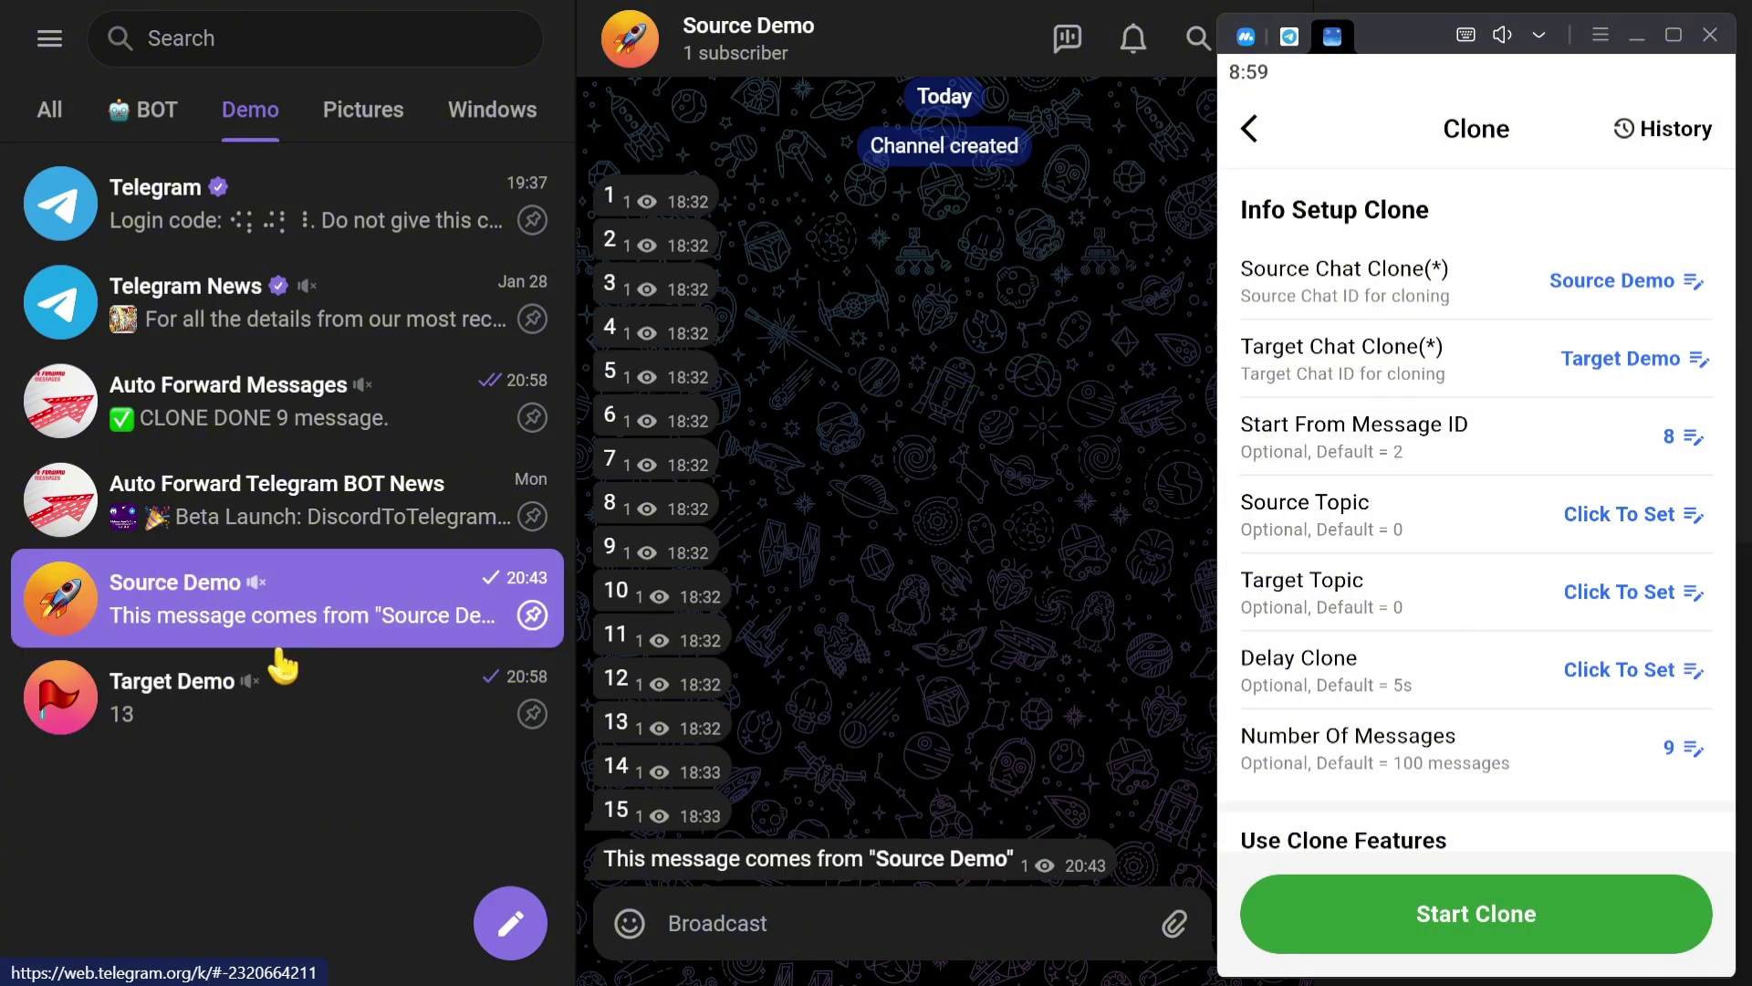
click(317, 718)
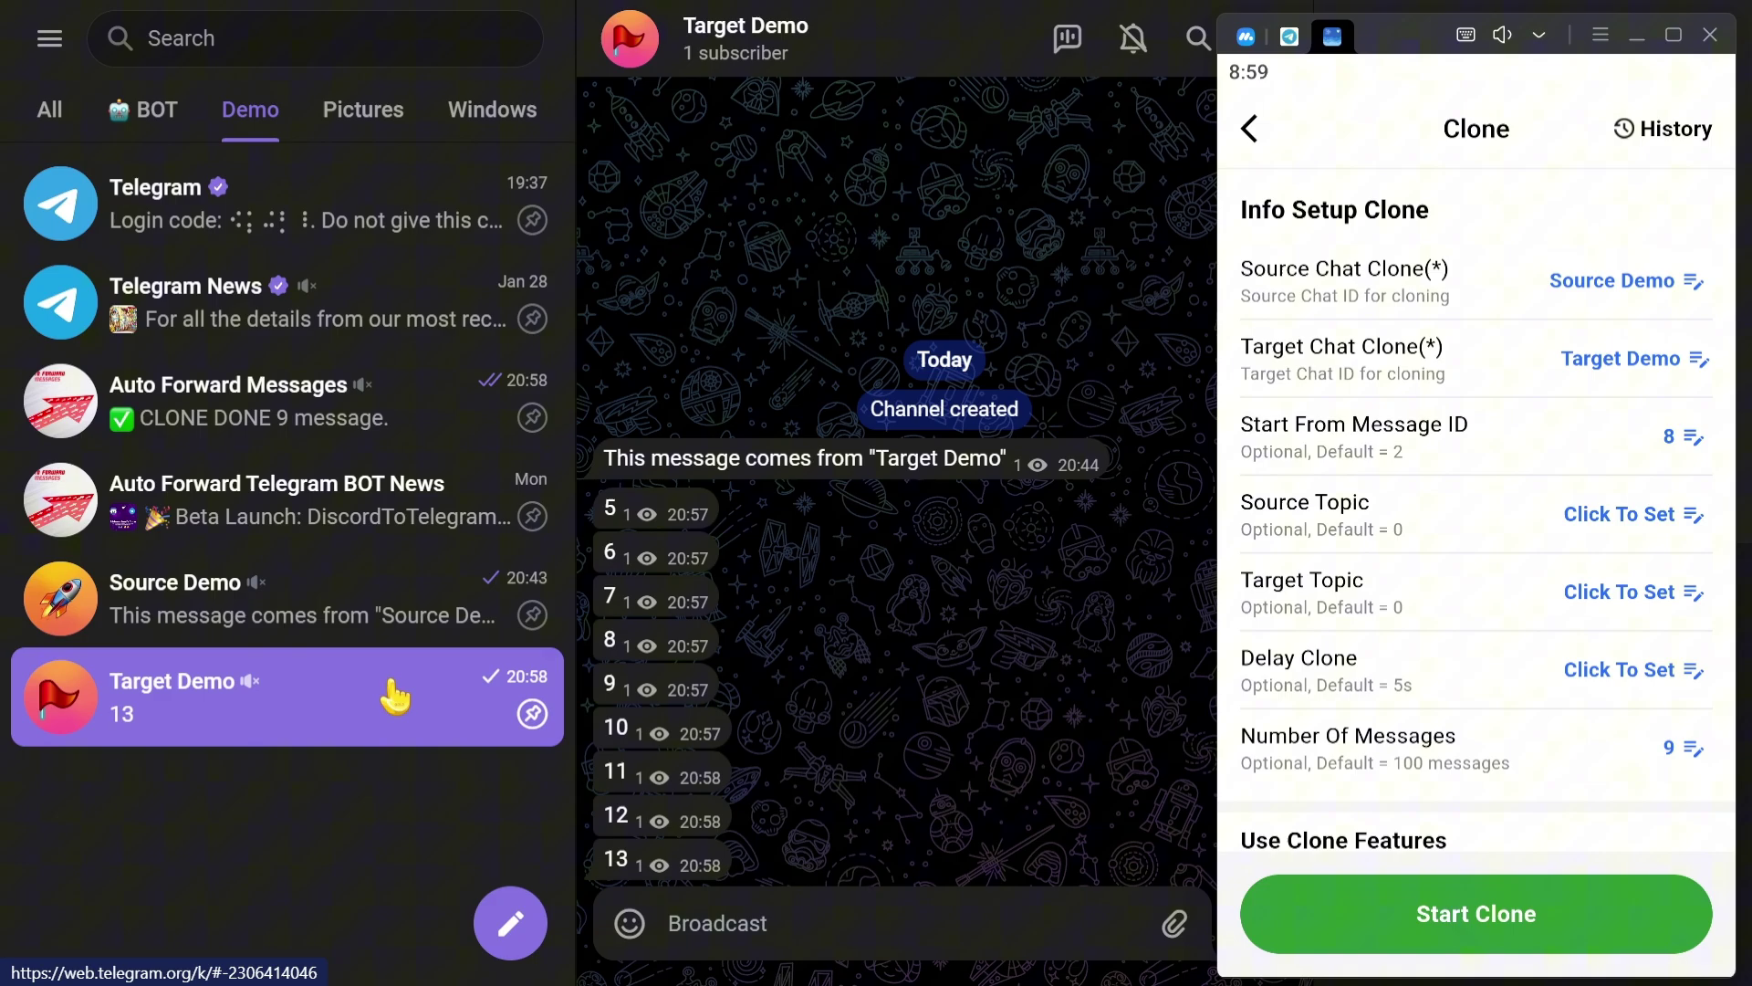
click(359, 609)
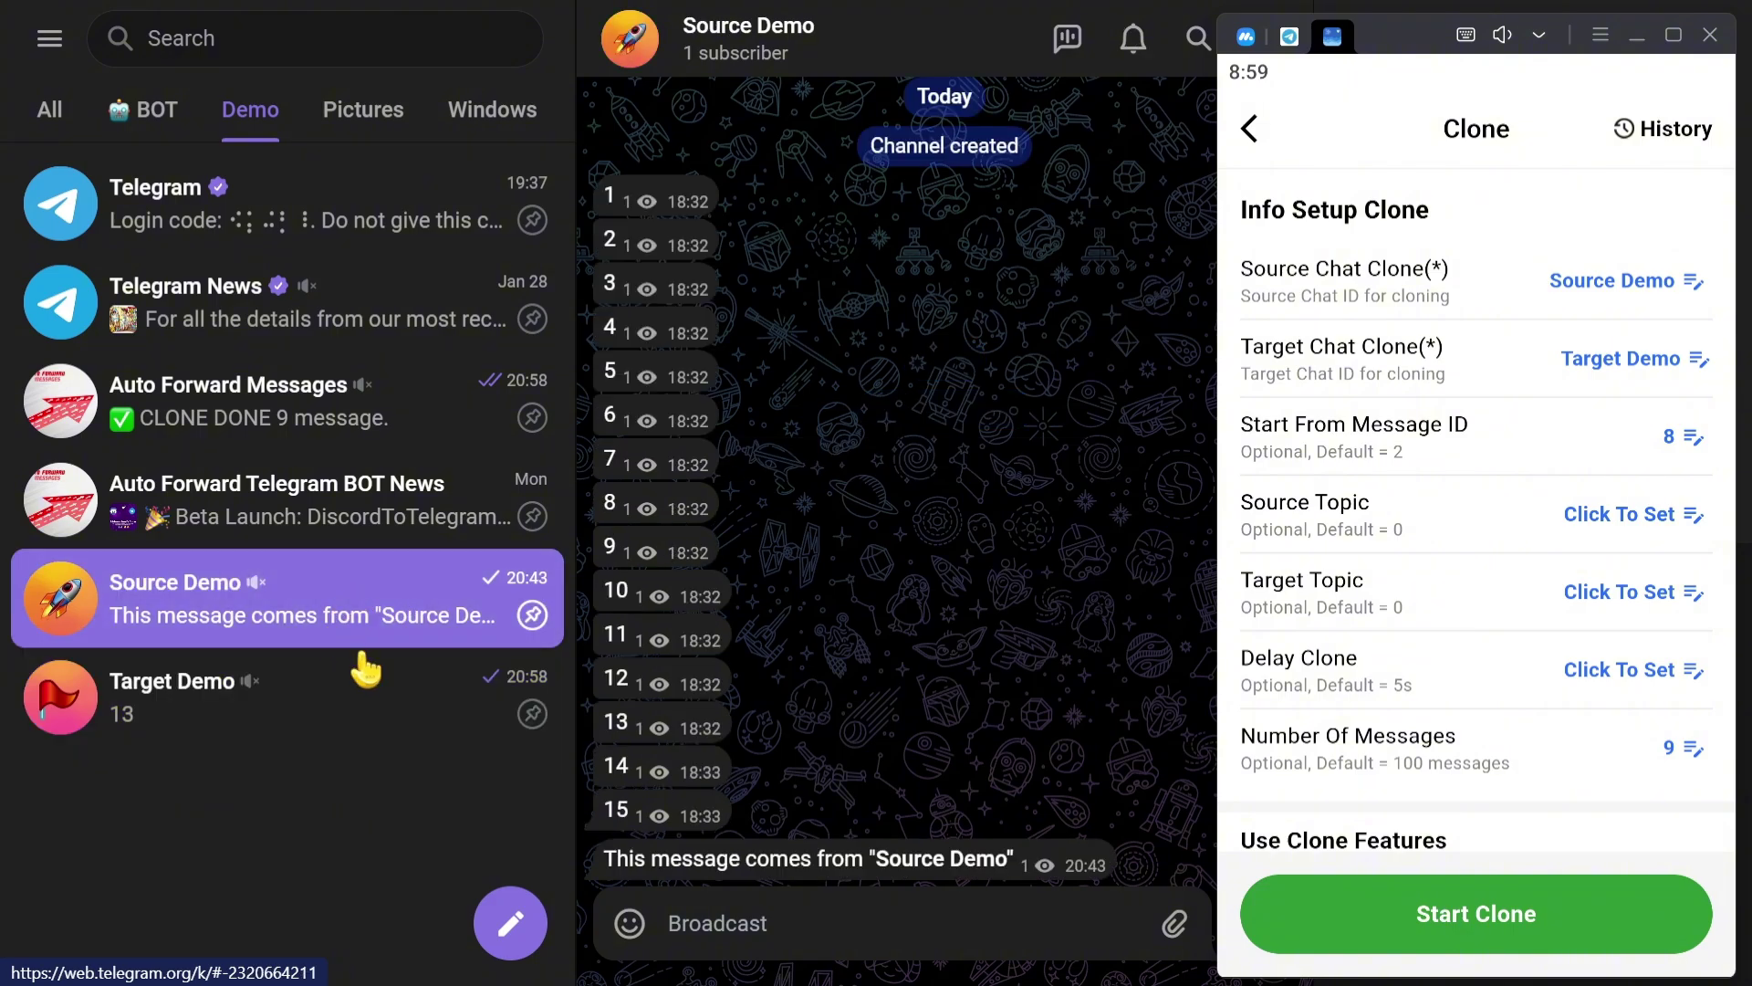
right_click(767, 760)
click(782, 772)
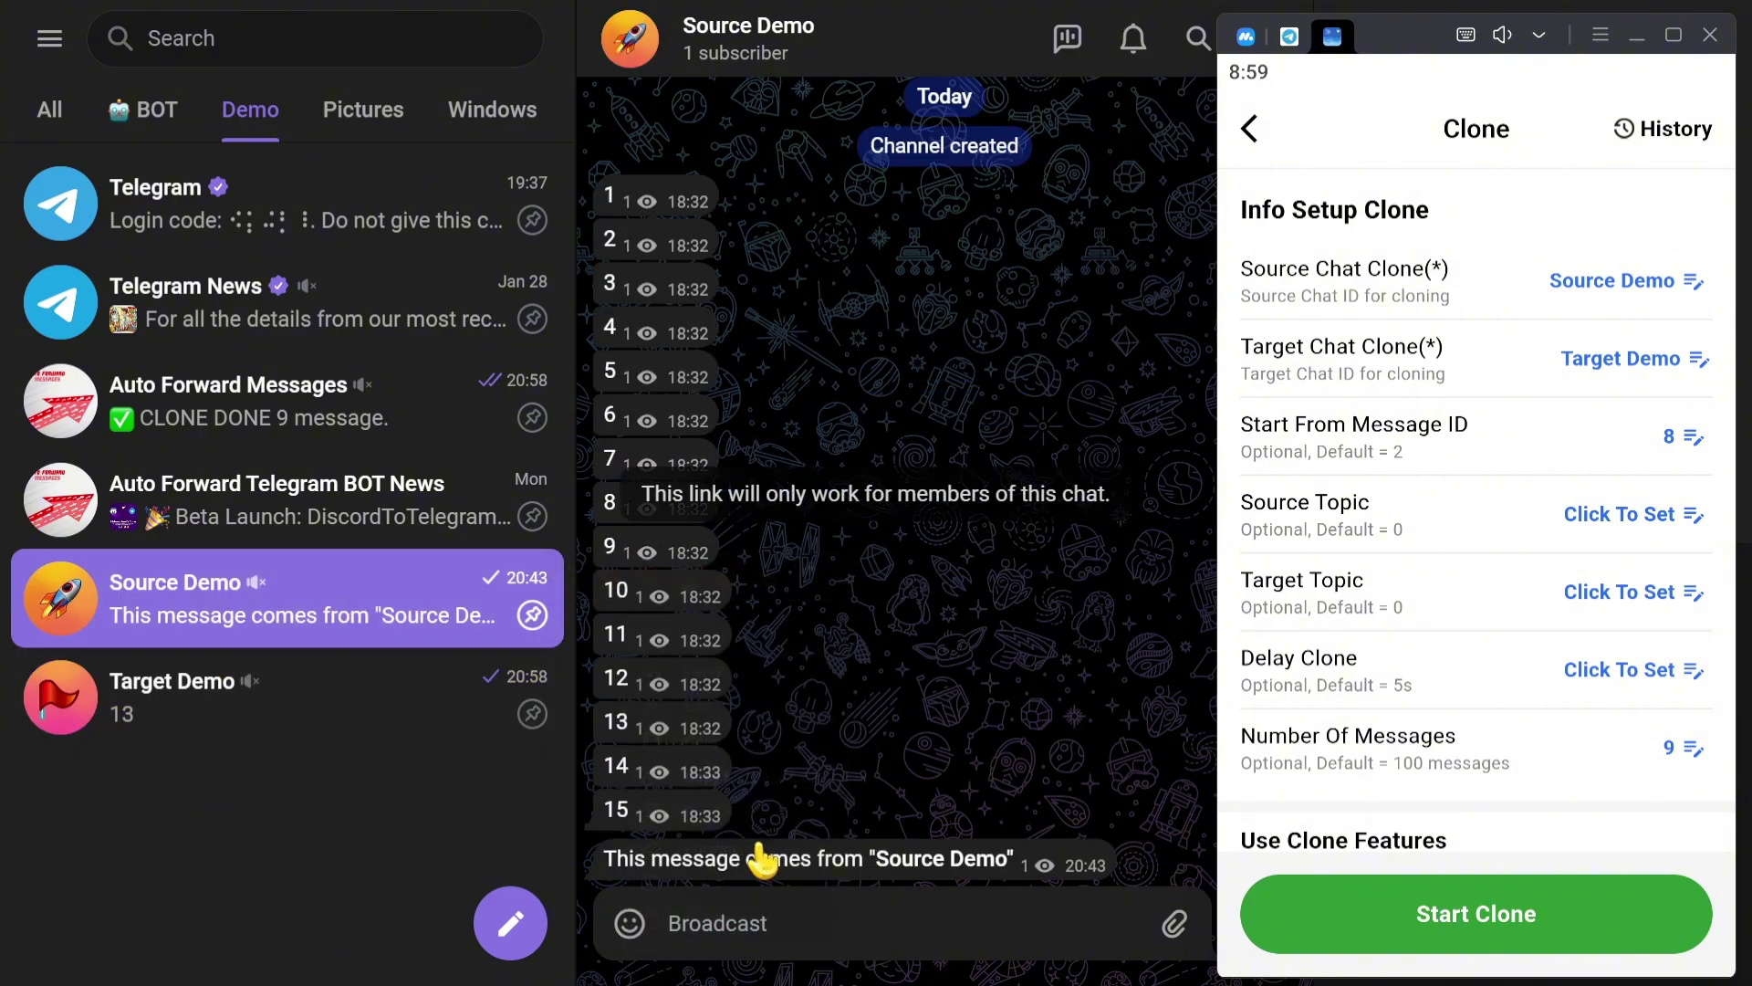
key(ctrl+v)
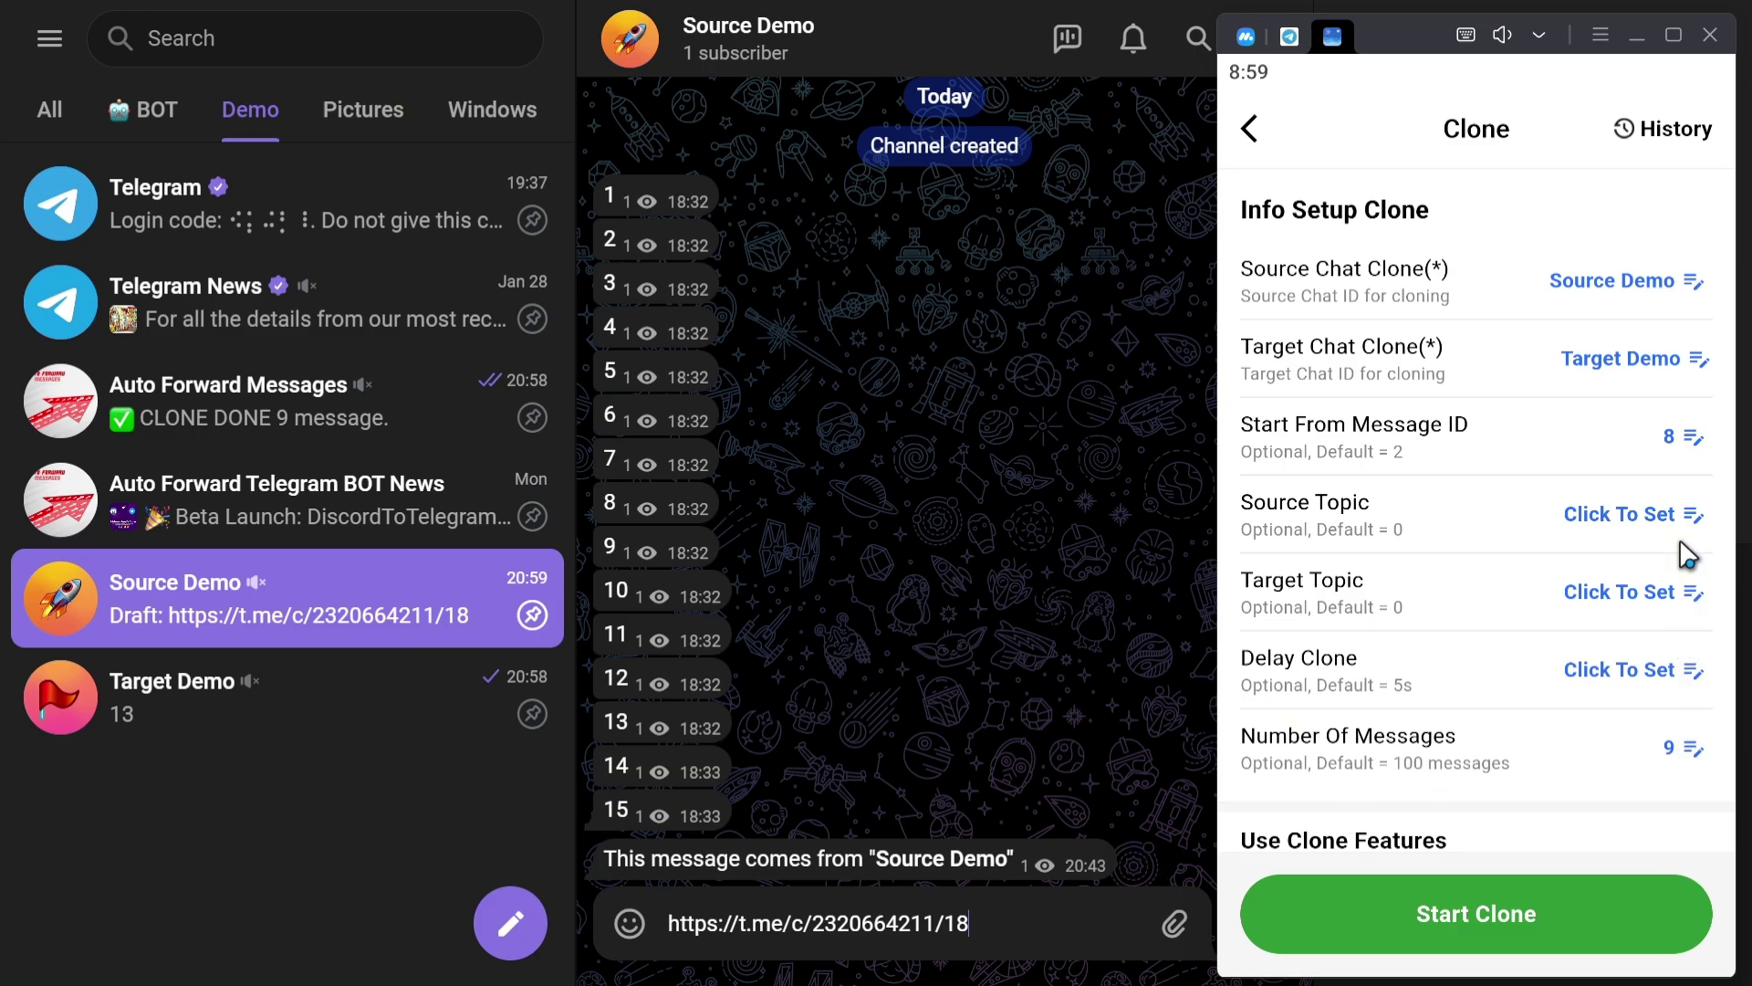
Step: Set Start From Message ID to 18 and Number Of Messages to 3
click(1695, 448)
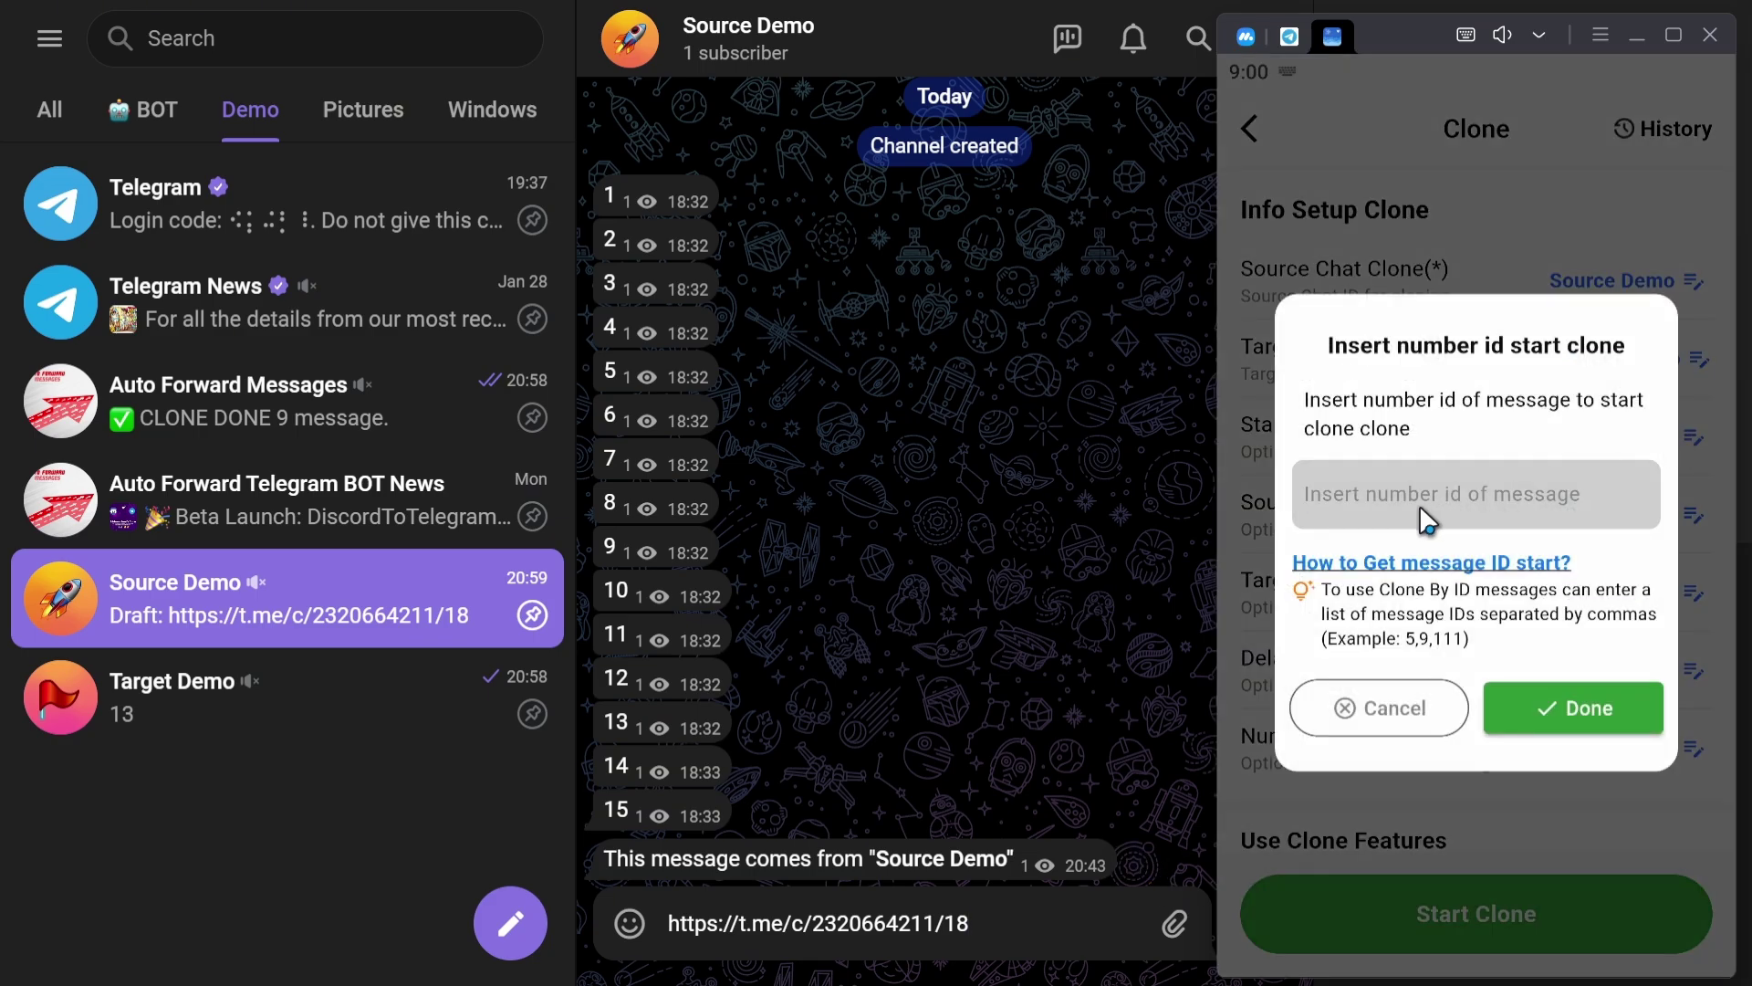
text(18)
click(1592, 712)
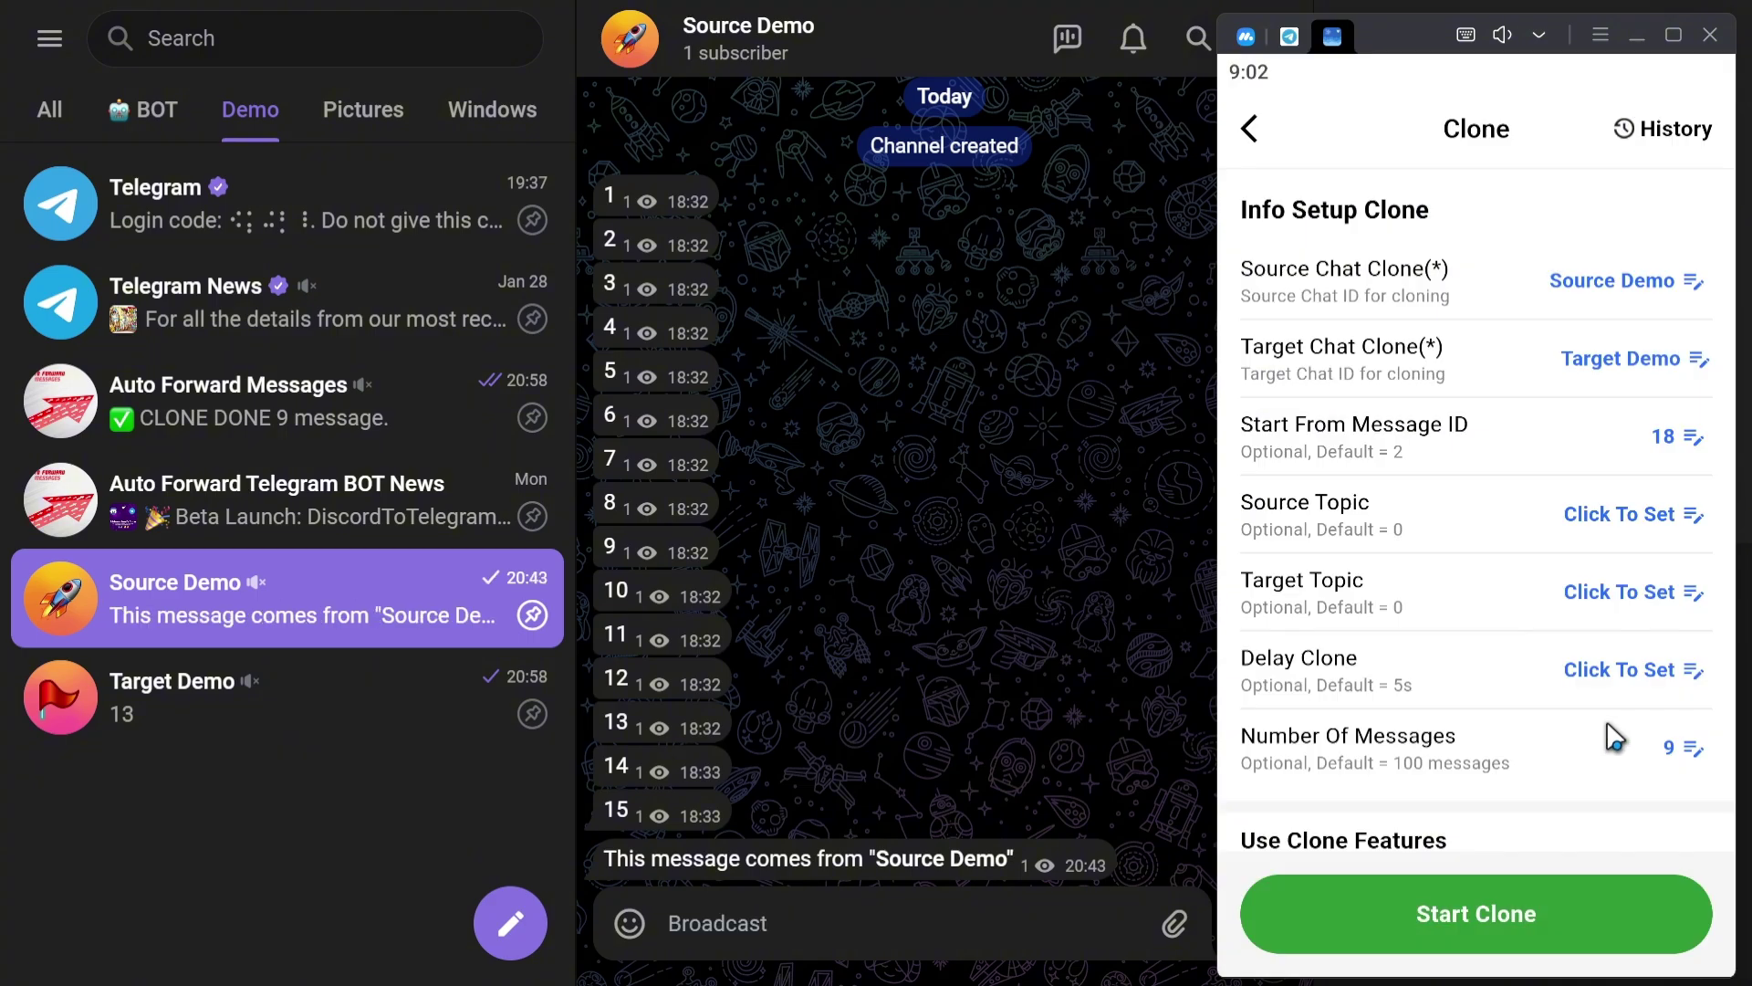
click(1684, 751)
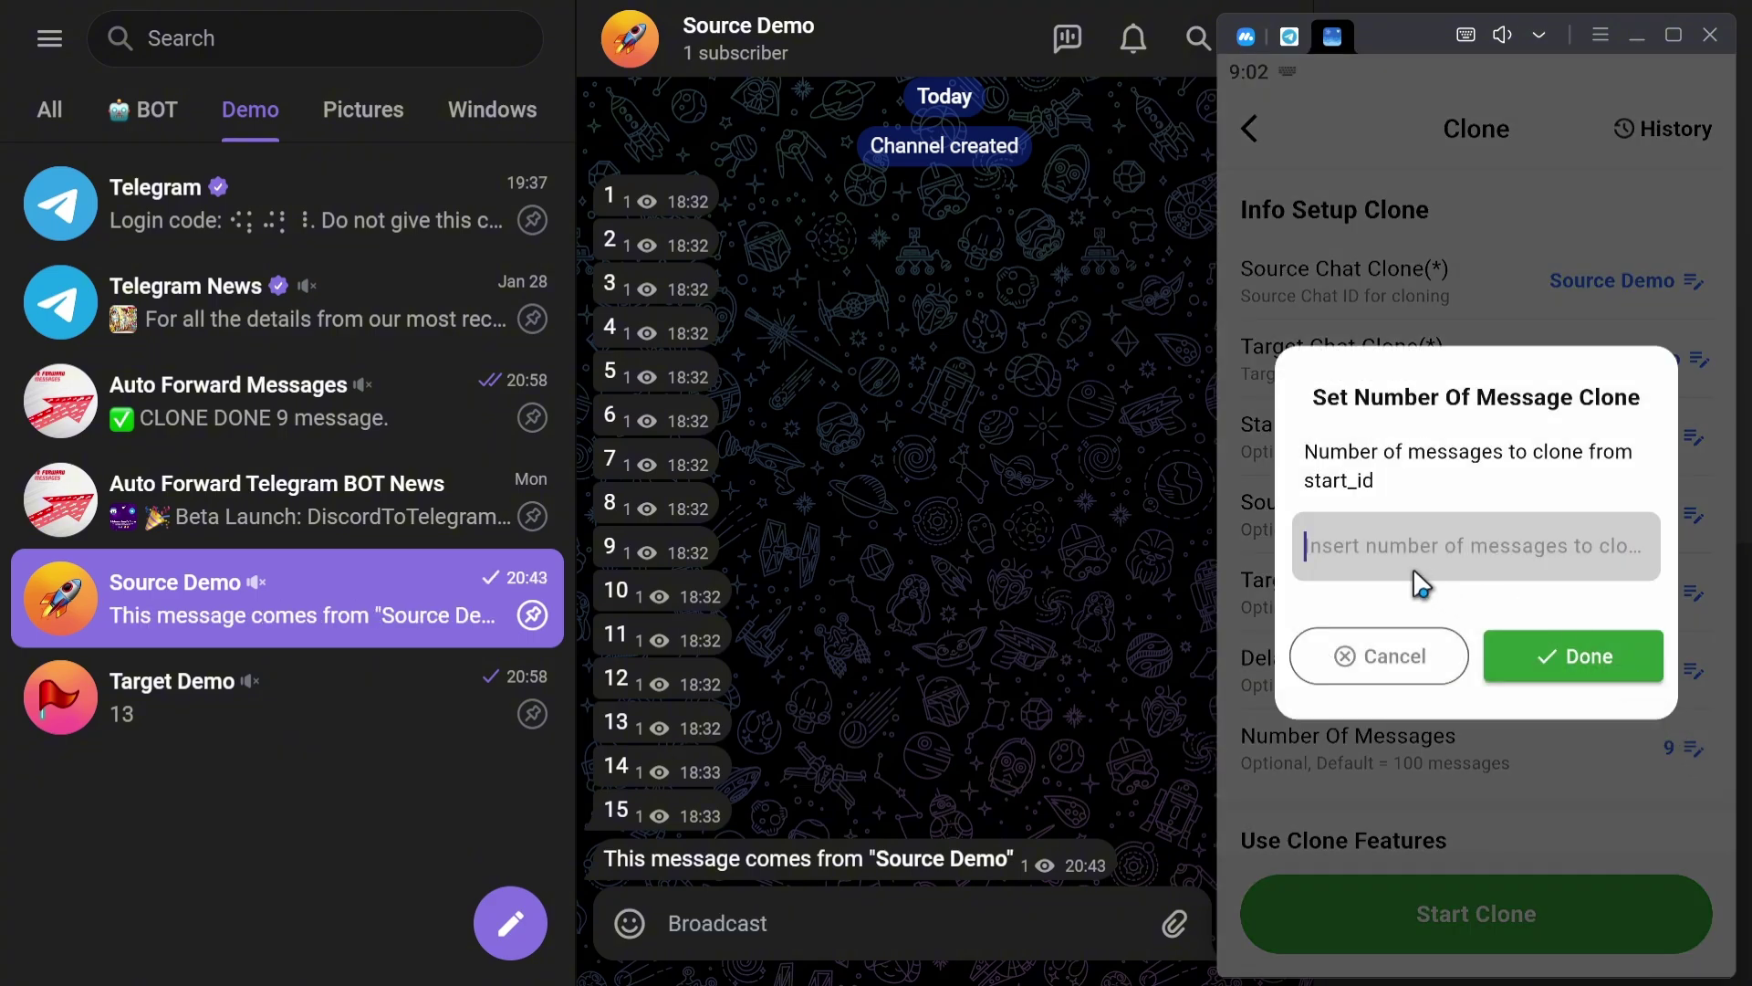
text(3)
click(1563, 656)
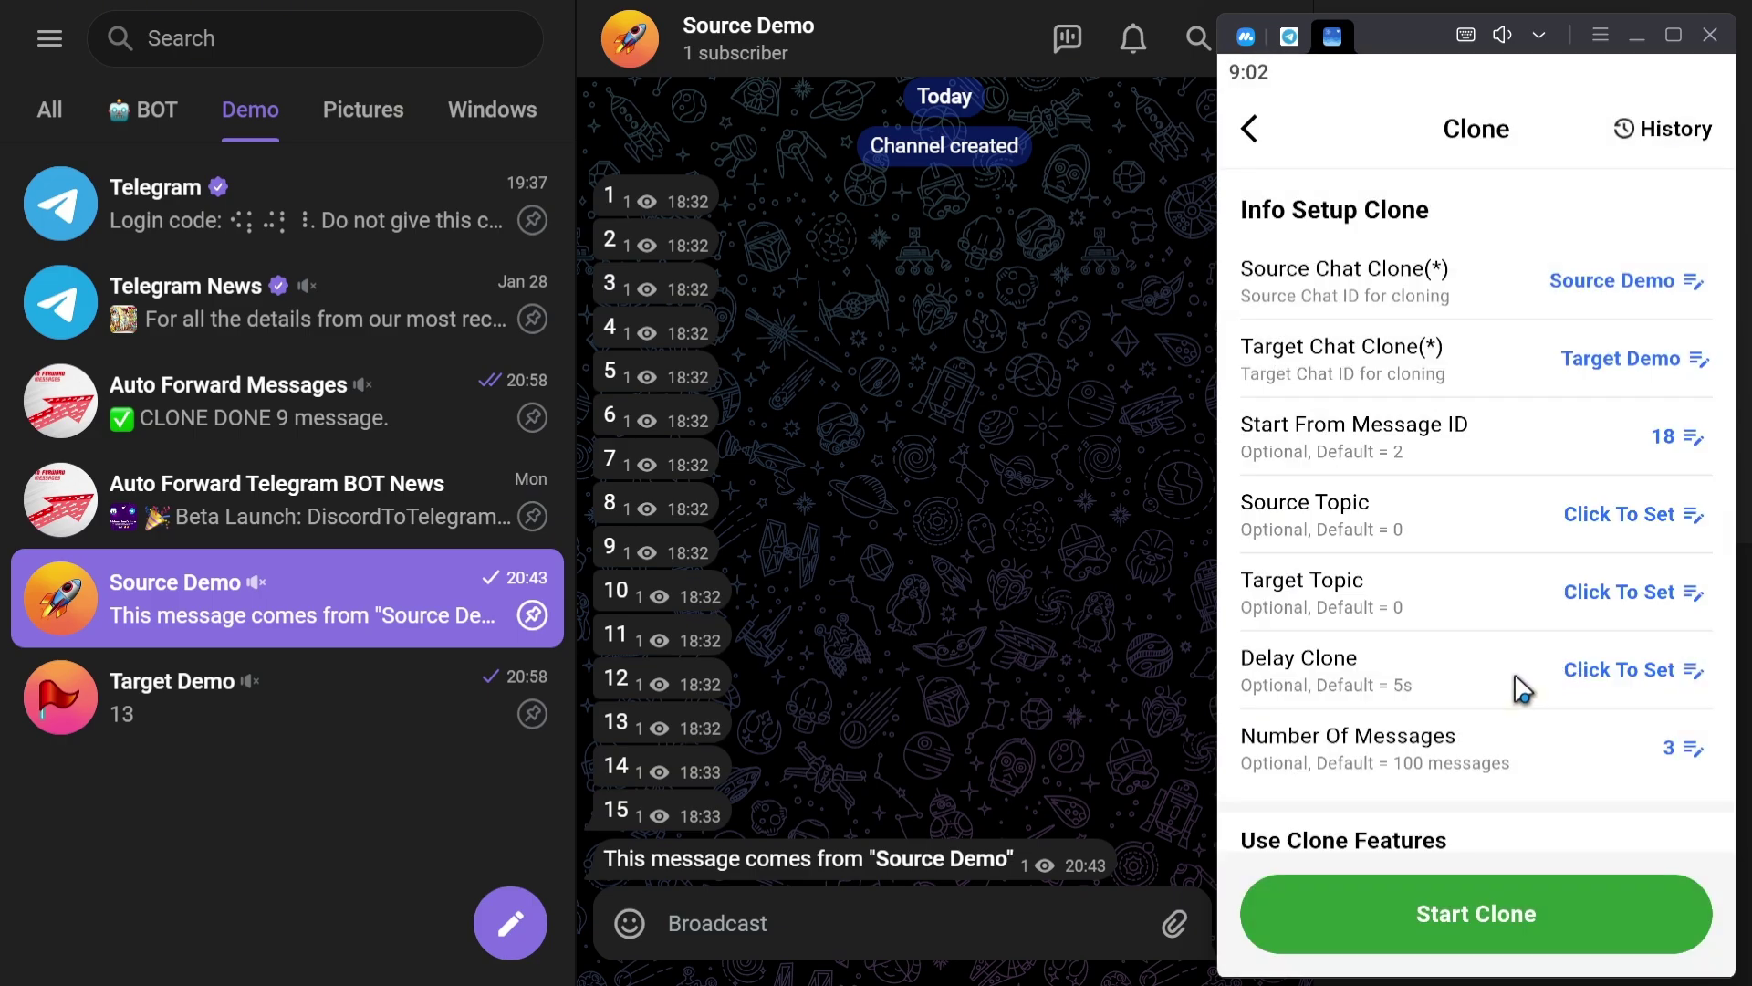
Step: Launch the second clone run and check the new copies in Target Demo
click(1472, 925)
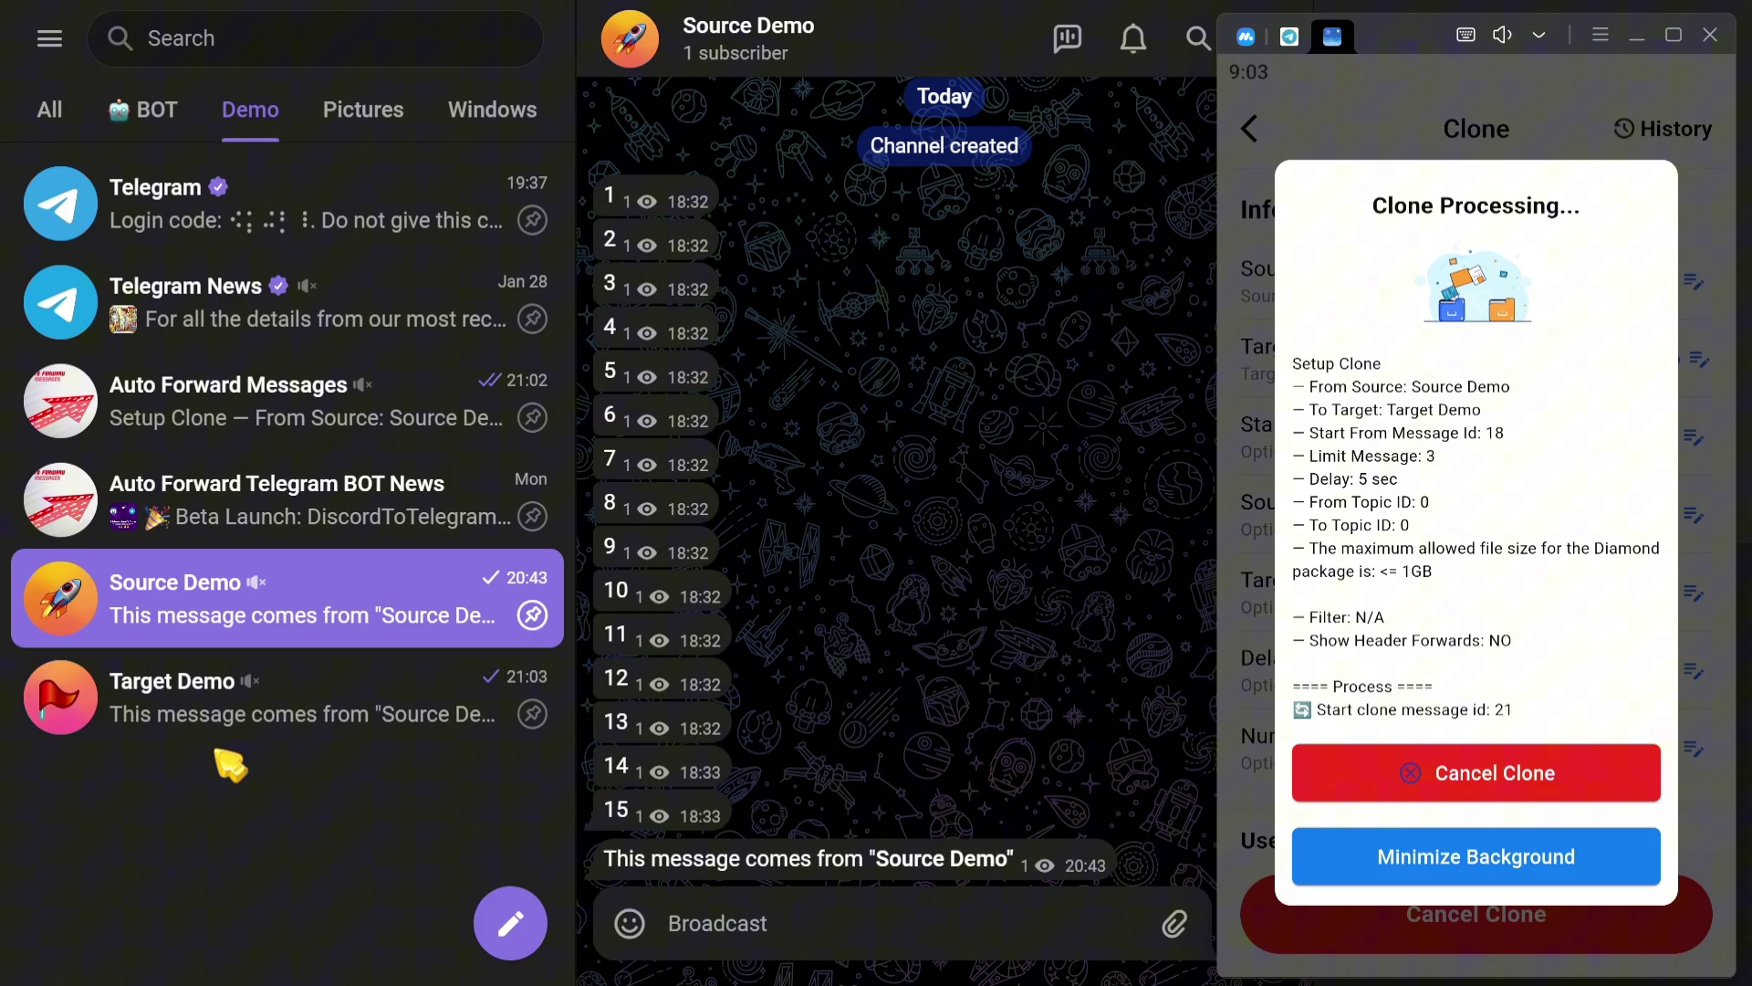
click(345, 714)
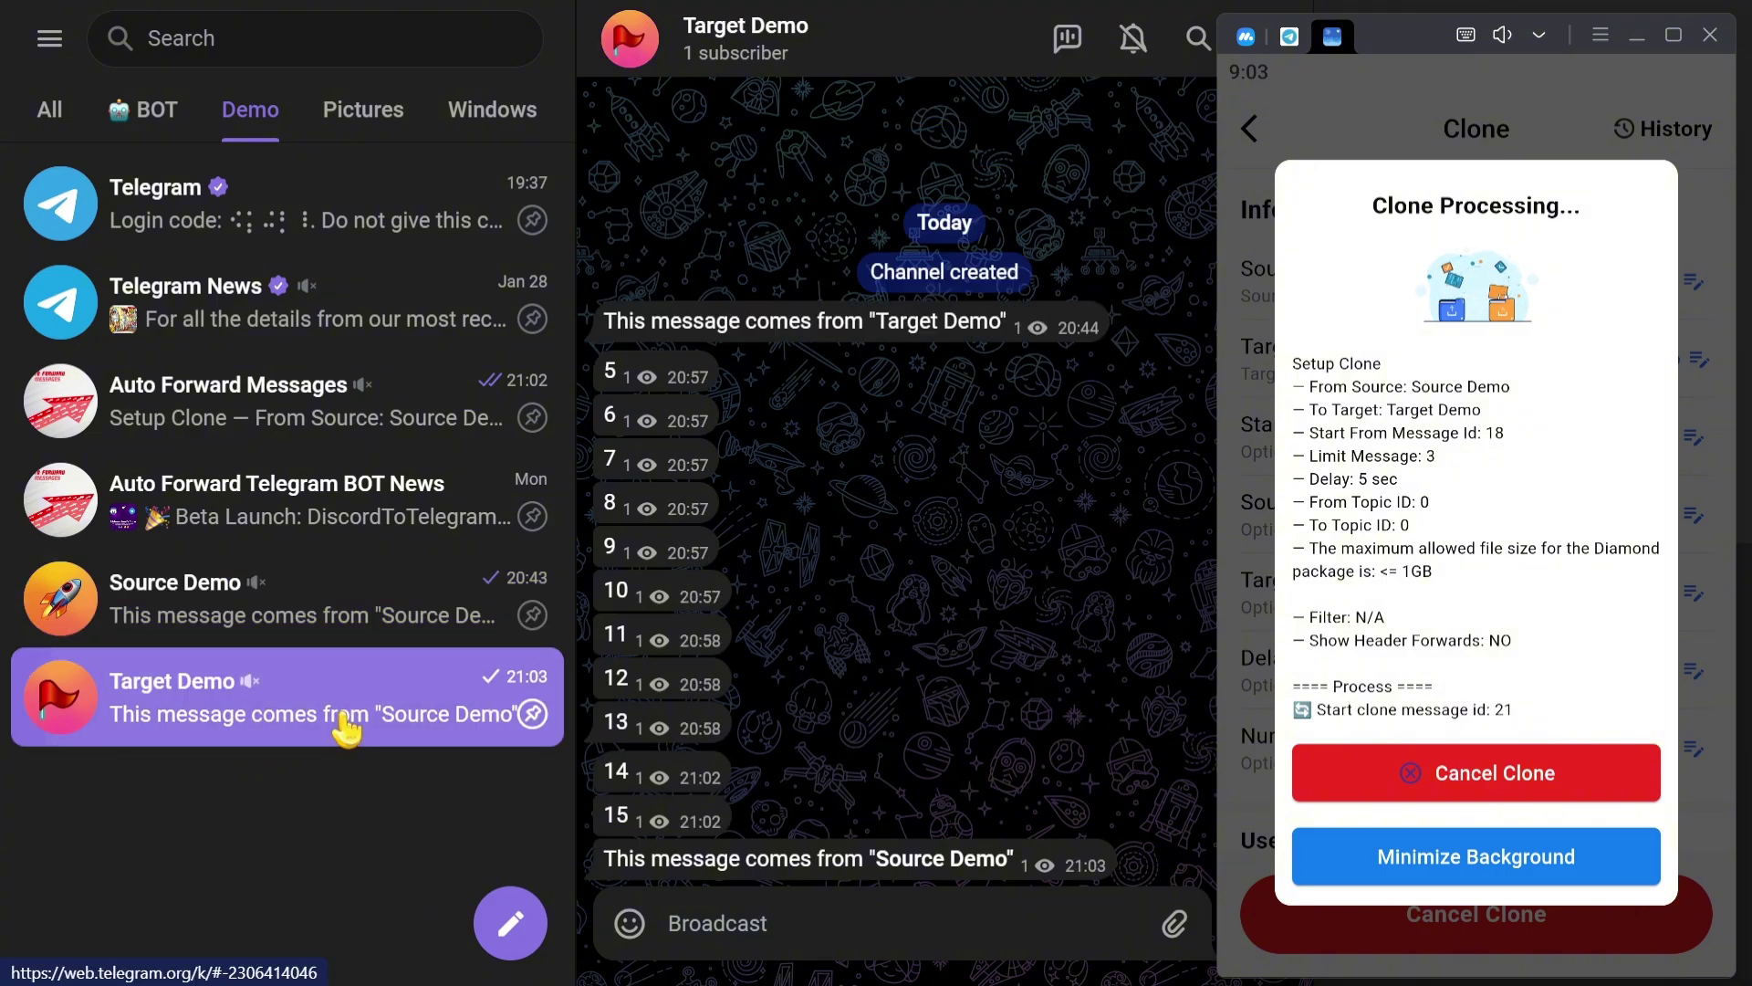